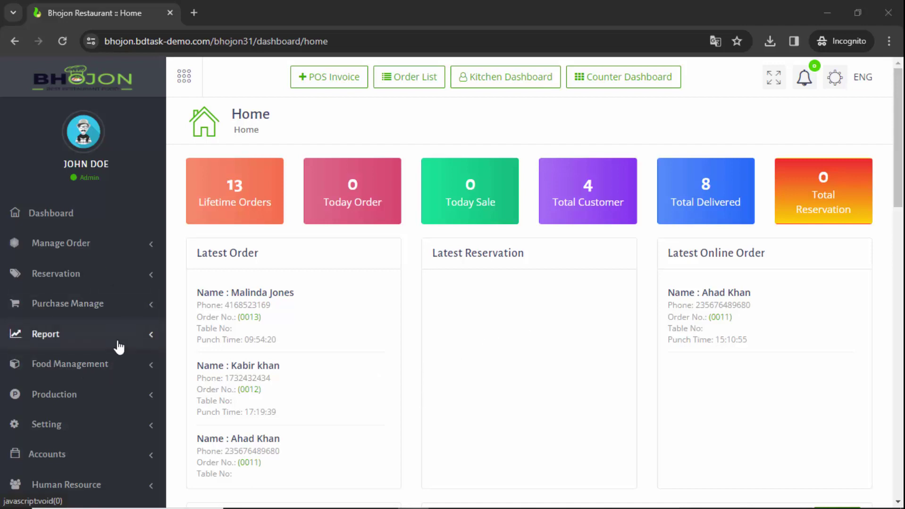
Open the Purchase Item list from Purchase Manage in a new browser tab
{"action": "left_click", "coordinate": [101, 316]}
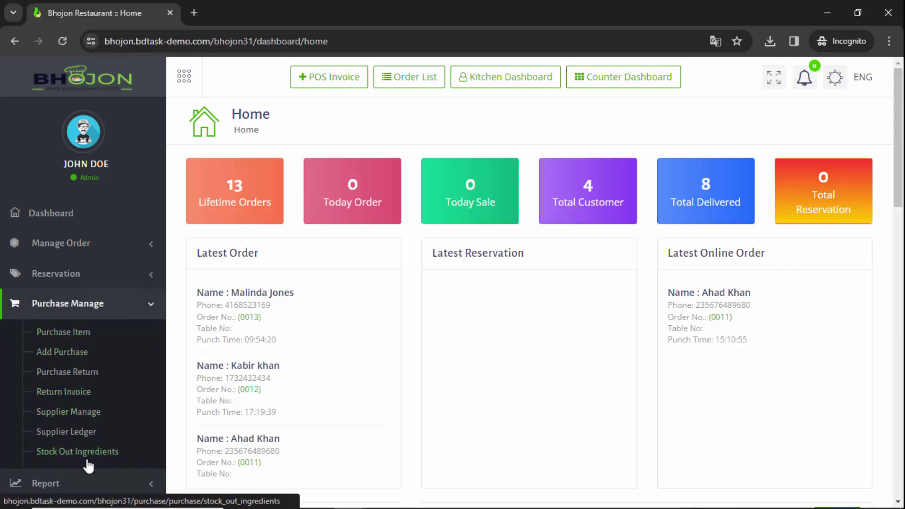
{"action": "right_click", "coordinate": [72, 333]}
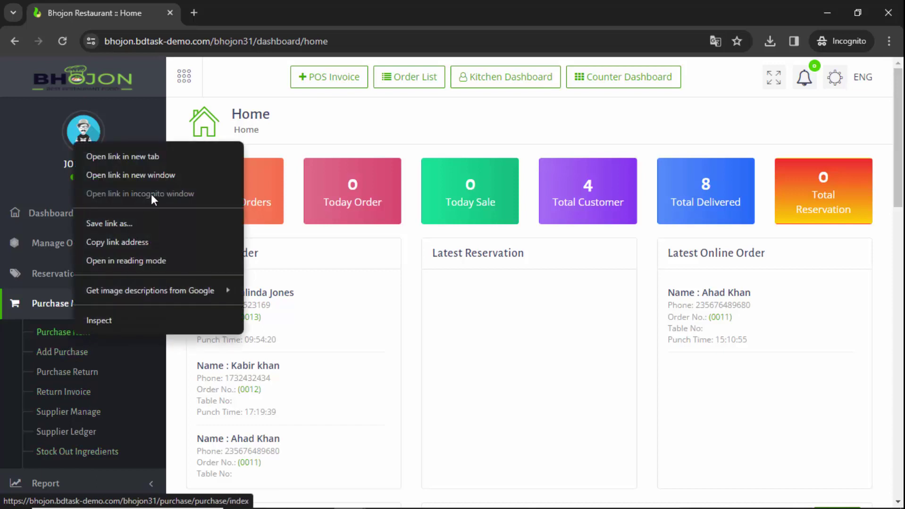
{"action": "left_click", "coordinate": [143, 158]}
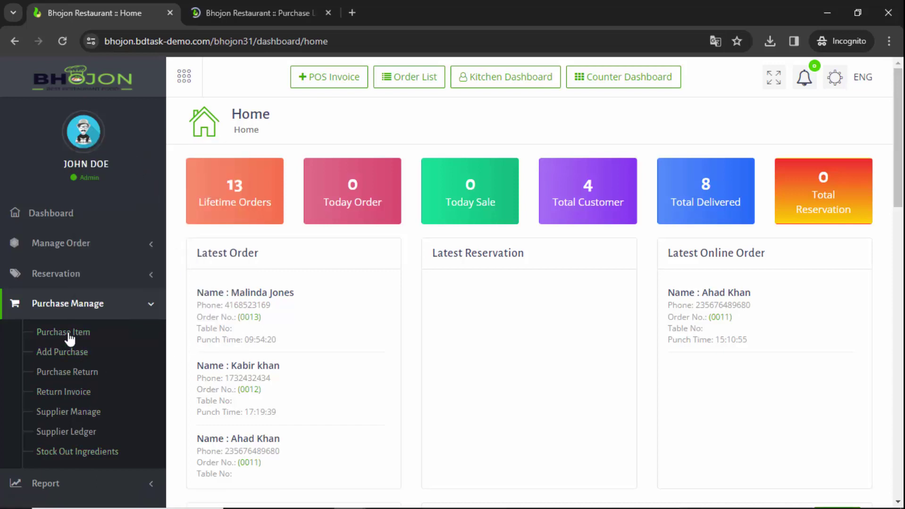
On the Purchase List tab, open a blank Add Purchase form
{"action": "left_click", "coordinate": [248, 6]}
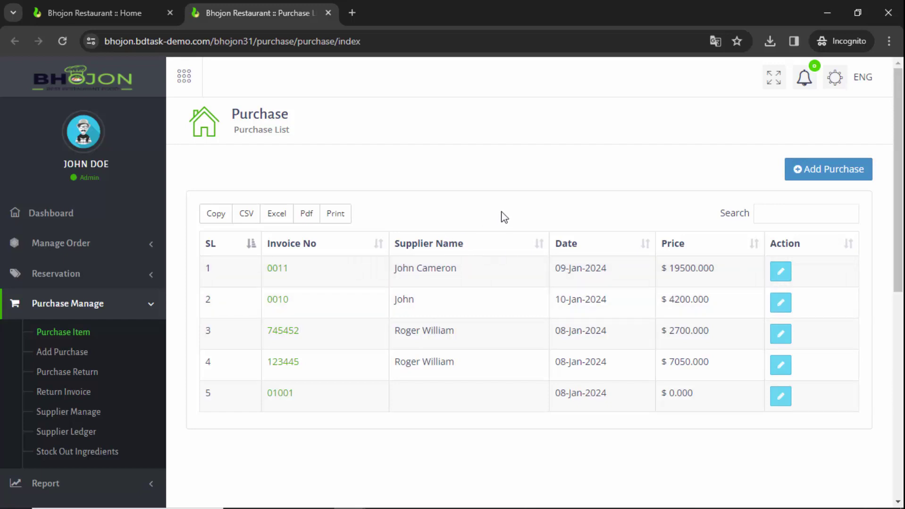
{"action": "left_click", "coordinate": [837, 179]}
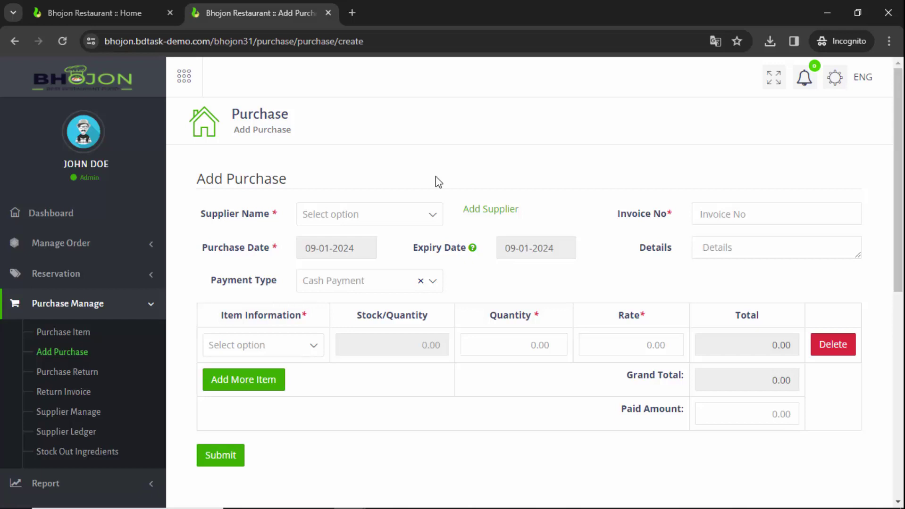
Open the Add Supplier form and enter the supplier's name and e-mail address
{"action": "left_click", "coordinate": [497, 215]}
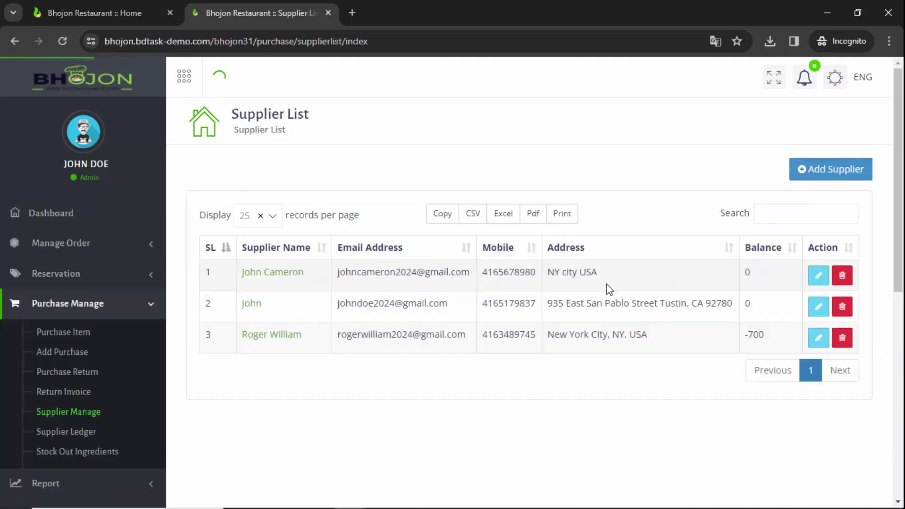
{"action": "left_click", "coordinate": [820, 180]}
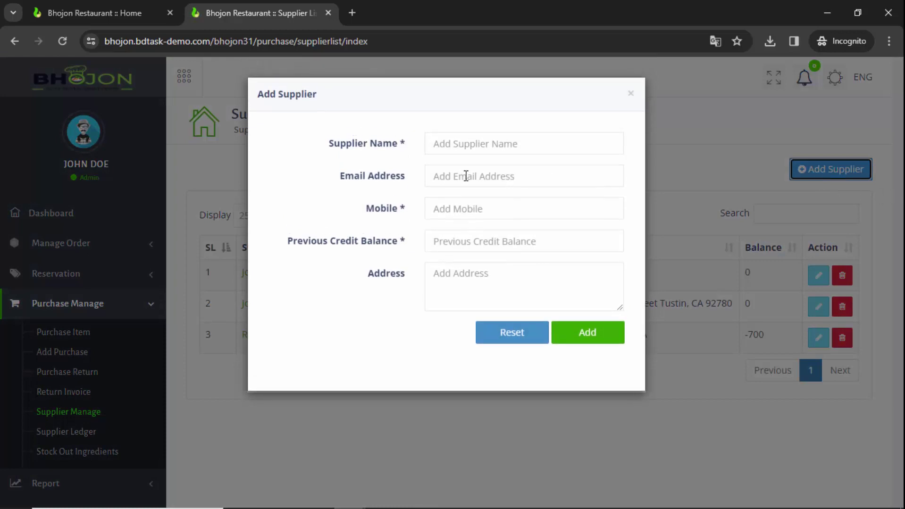
{"action": "left_click", "coordinate": [450, 144]}
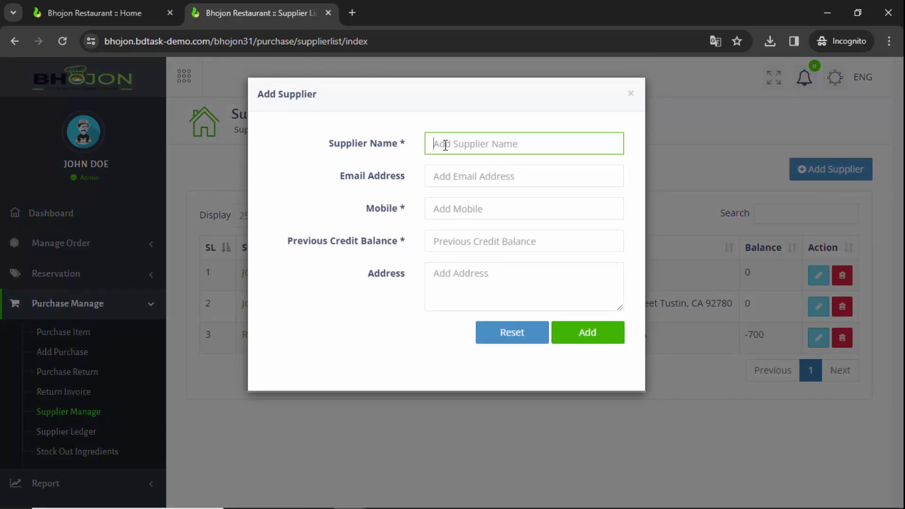
{"action": "type", "text": "Jonathon"}
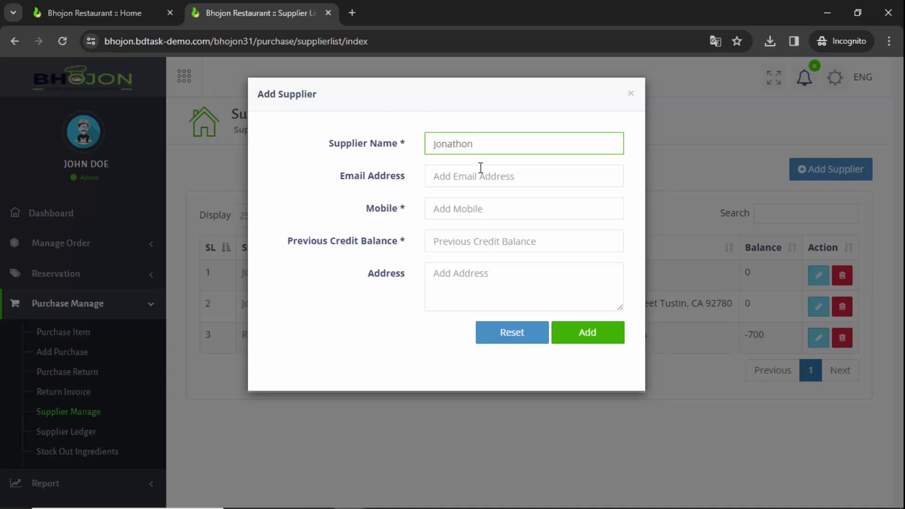
{"action": "left_click", "coordinate": [485, 179]}
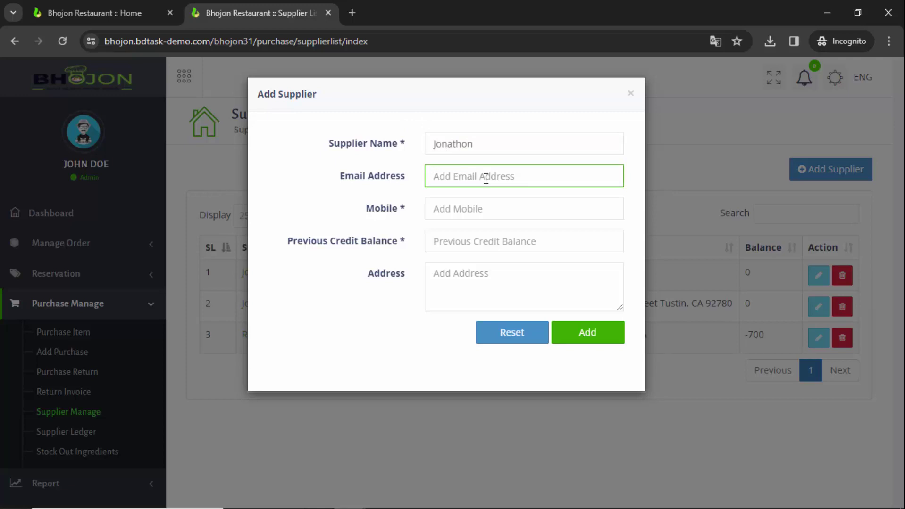
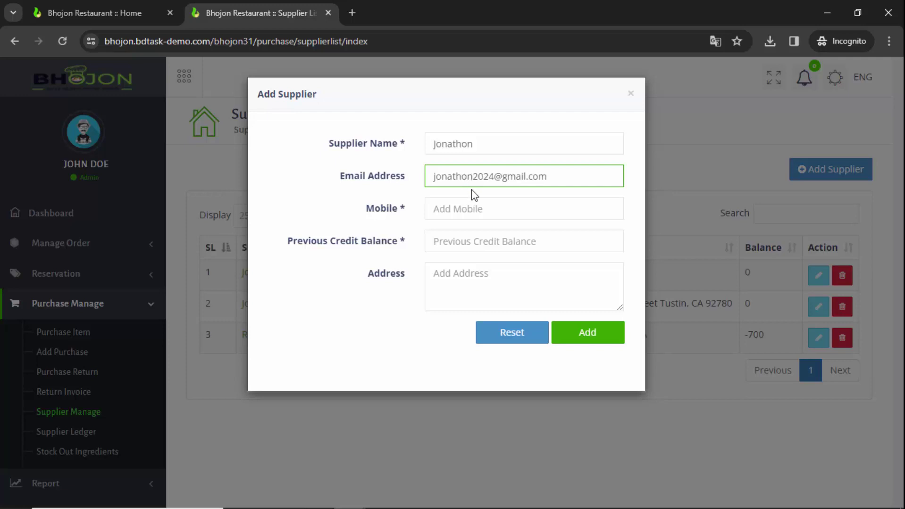
Fill in the supplier's mobile number, a $20,000 previous credit balance and the address
{"action": "left_click", "coordinate": [480, 209]}
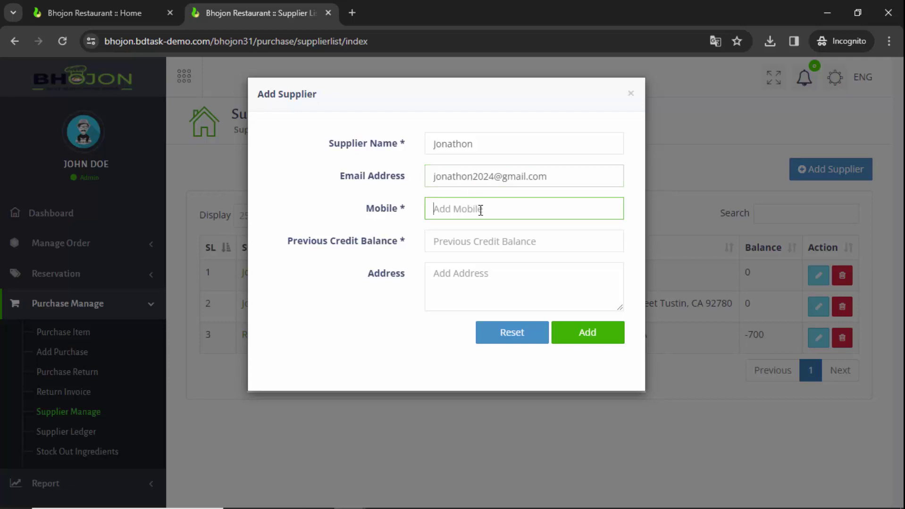
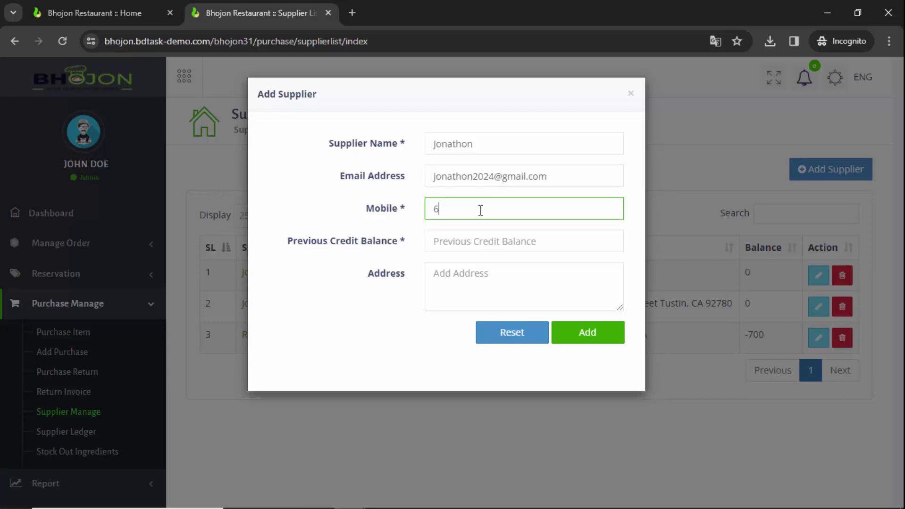
{"action": "left_click", "coordinate": [511, 241]}
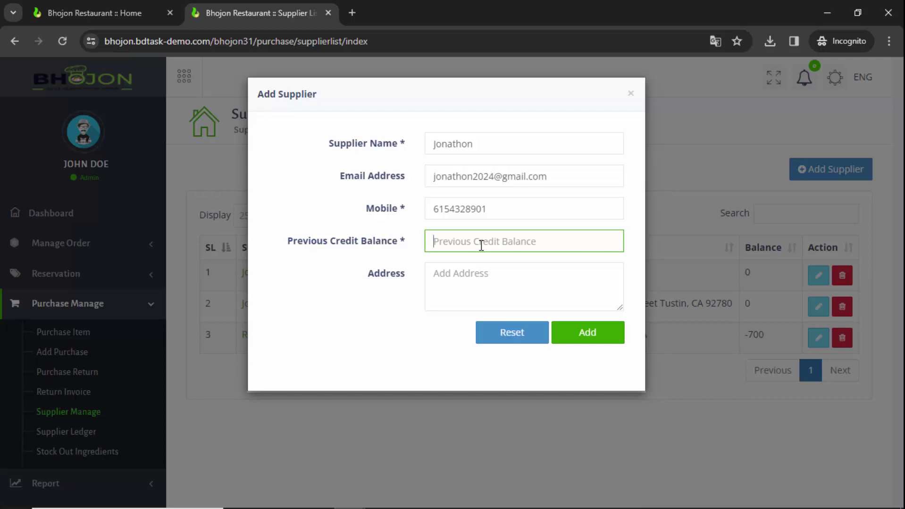
{"action": "type", "text": "$2000"}
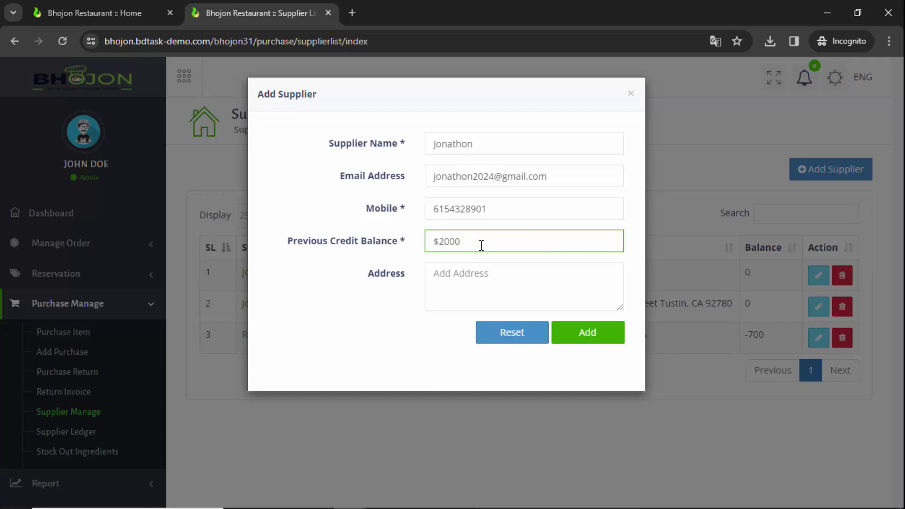
{"action": "type", "text": "0"}
{"action": "key", "text": "Left"}
{"action": "key", "text": "Left"}
{"action": "key", "text": "Left"}
{"action": "type", "text": ","}
{"action": "left_click", "coordinate": [479, 279]}
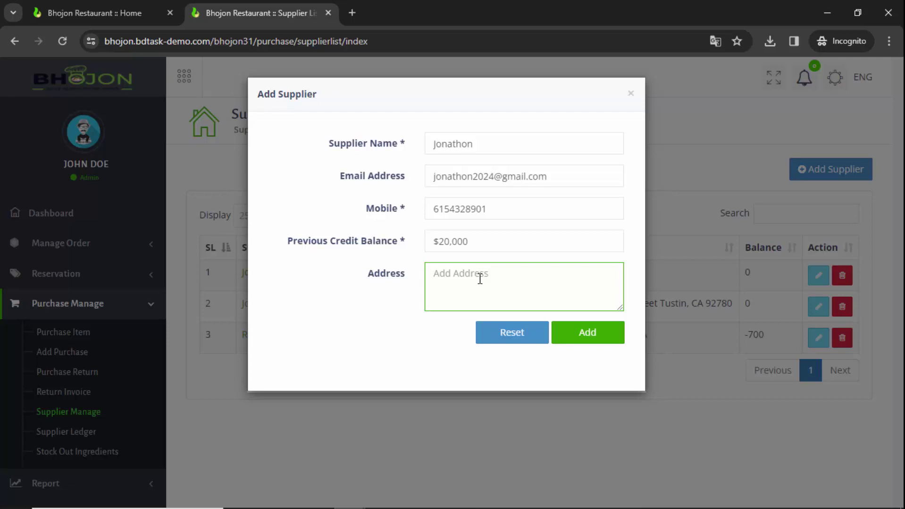
{"action": "type", "text": "California CA USA"}
Save the new supplier, then highlight its e-mail and address in the list
{"action": "left_click", "coordinate": [611, 337]}
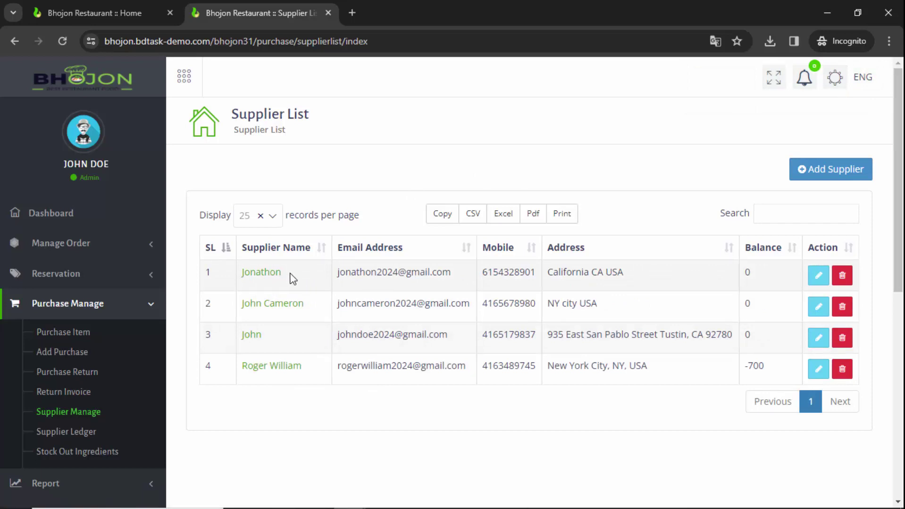
{"action": "left_click_drag", "start_coordinate": [340, 273], "coordinate": [536, 273]}
{"action": "left_click_drag", "start_coordinate": [640, 273], "coordinate": [550, 274]}
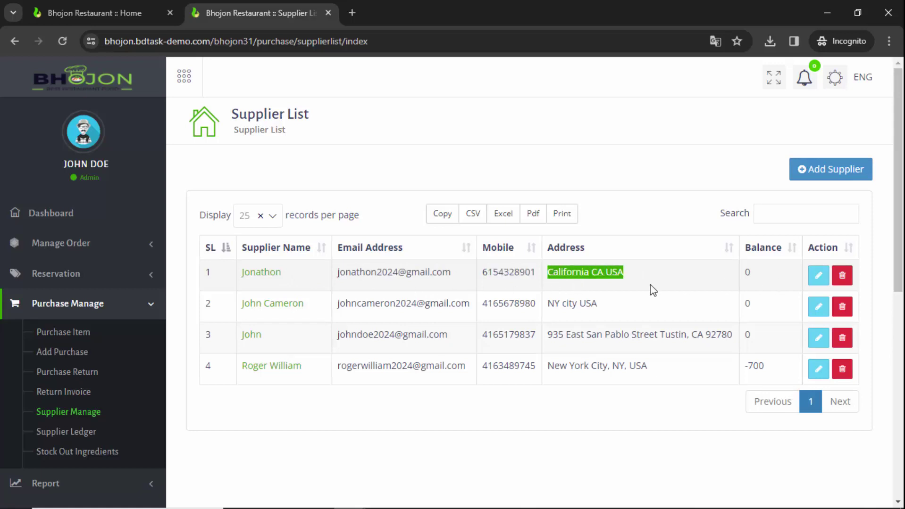
{"action": "left_click", "coordinate": [812, 281]}
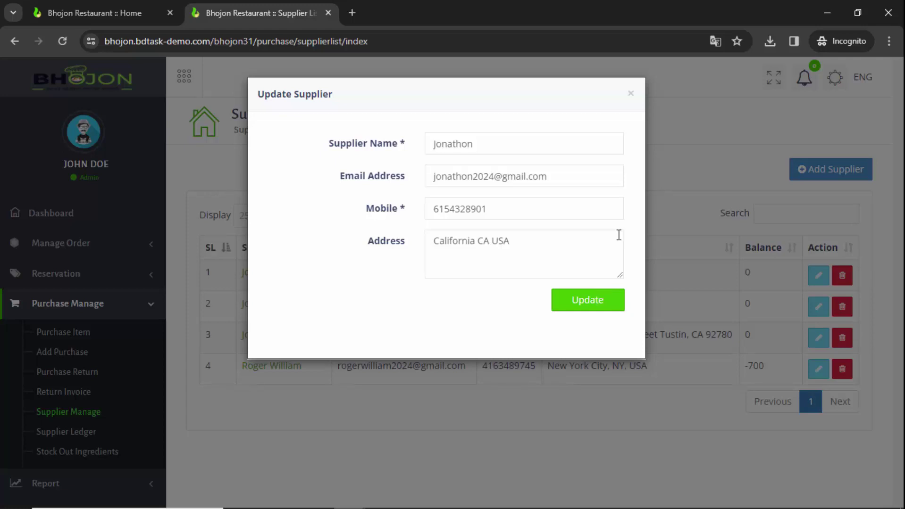
{"action": "left_click", "coordinate": [631, 97]}
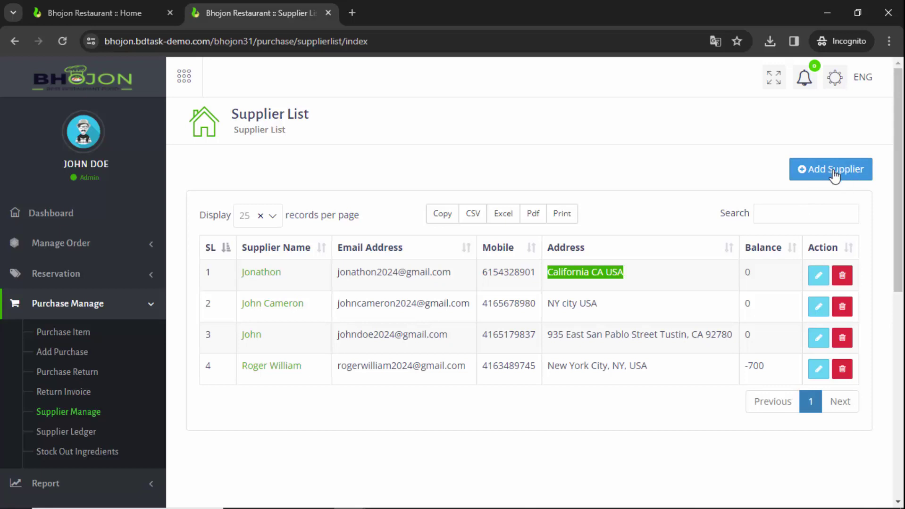
Open Add Purchase in a new tab and select the newly added supplier
{"action": "right_click", "coordinate": [70, 352]}
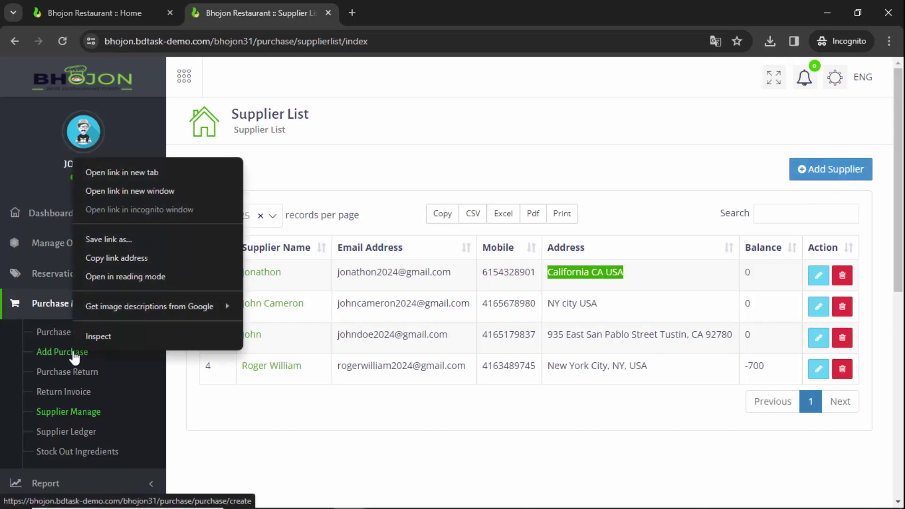
{"action": "left_click", "coordinate": [122, 172]}
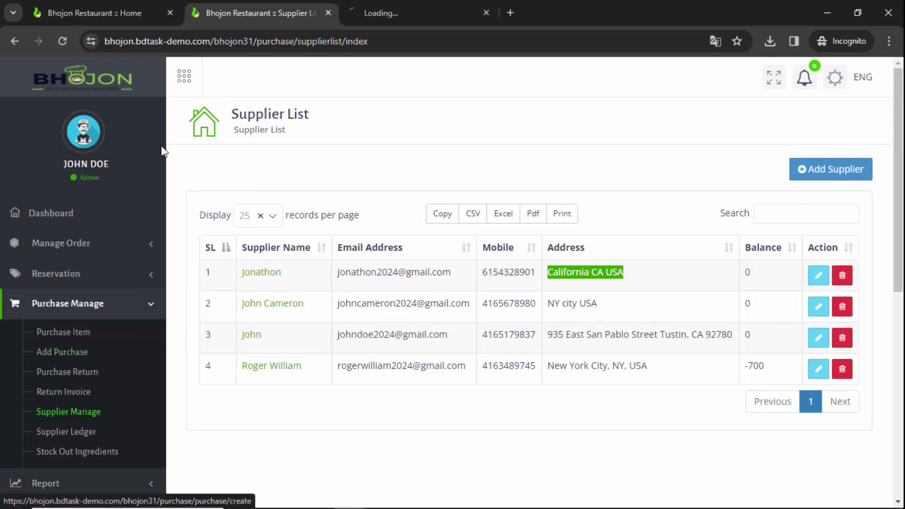
{"action": "left_click", "coordinate": [414, 10]}
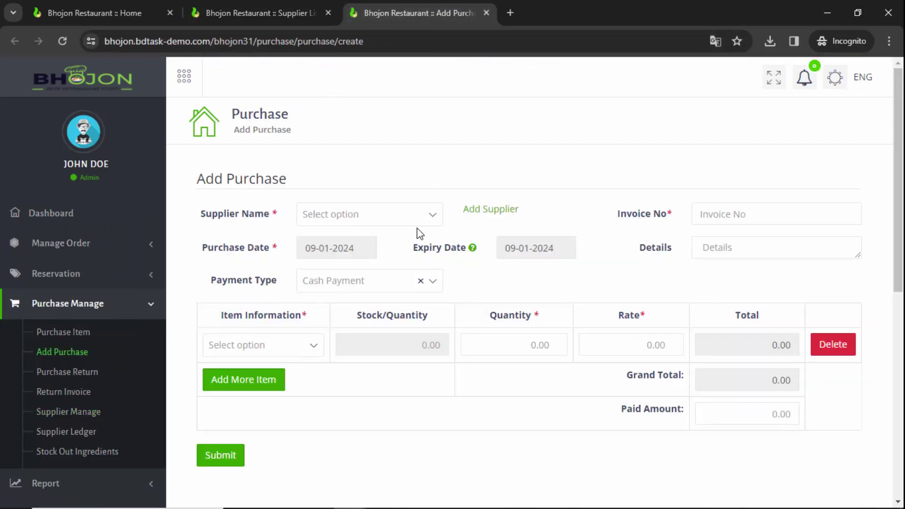
{"action": "left_click", "coordinate": [349, 218]}
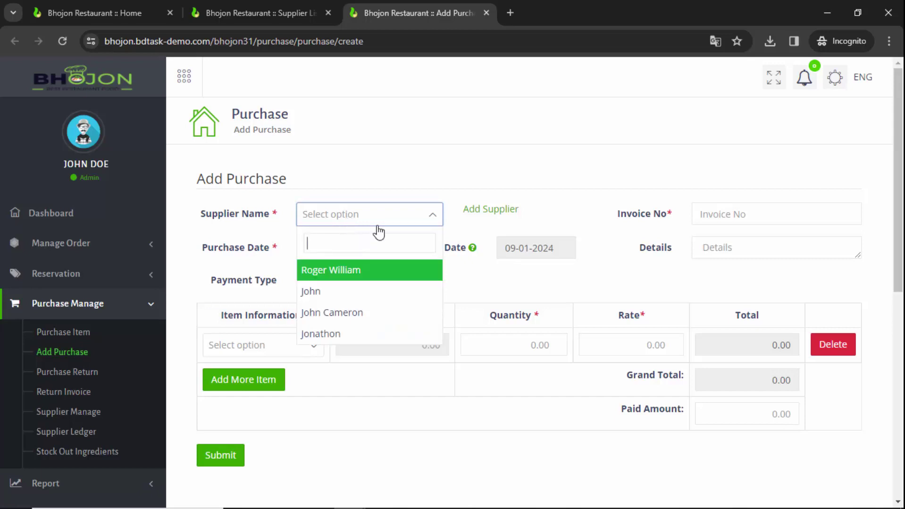
{"action": "left_click", "coordinate": [375, 220]}
{"action": "left_click", "coordinate": [377, 219]}
{"action": "left_click", "coordinate": [385, 332]}
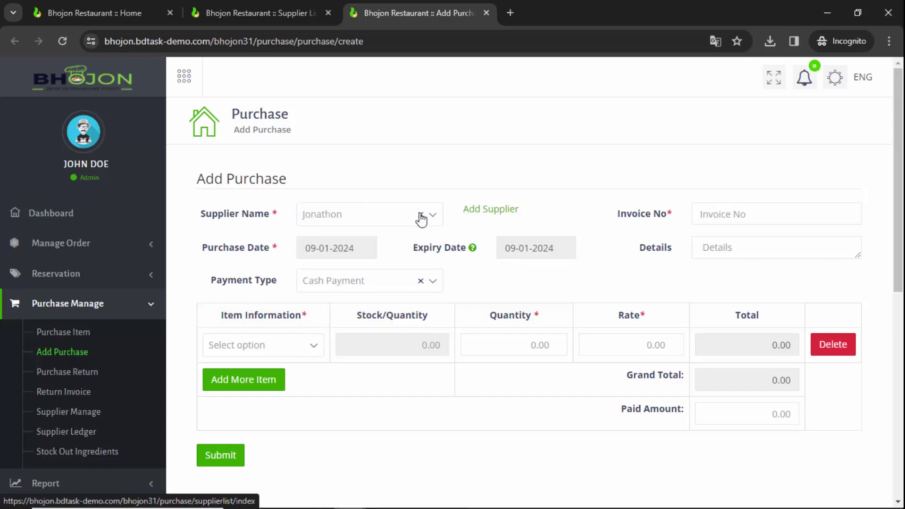
Set purchase date 11-01-2024 and expiry date 20-01-2024
{"action": "left_click", "coordinate": [349, 250]}
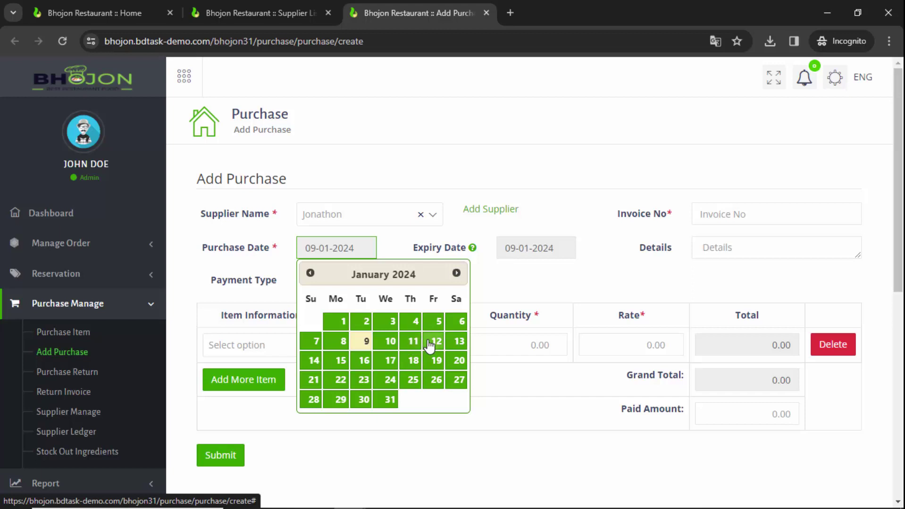
{"action": "left_click", "coordinate": [417, 348]}
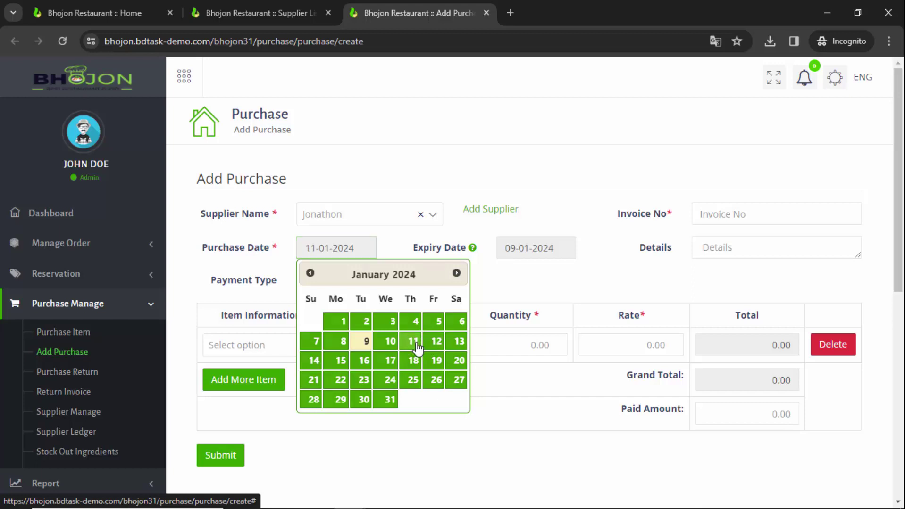
{"action": "left_click", "coordinate": [533, 253]}
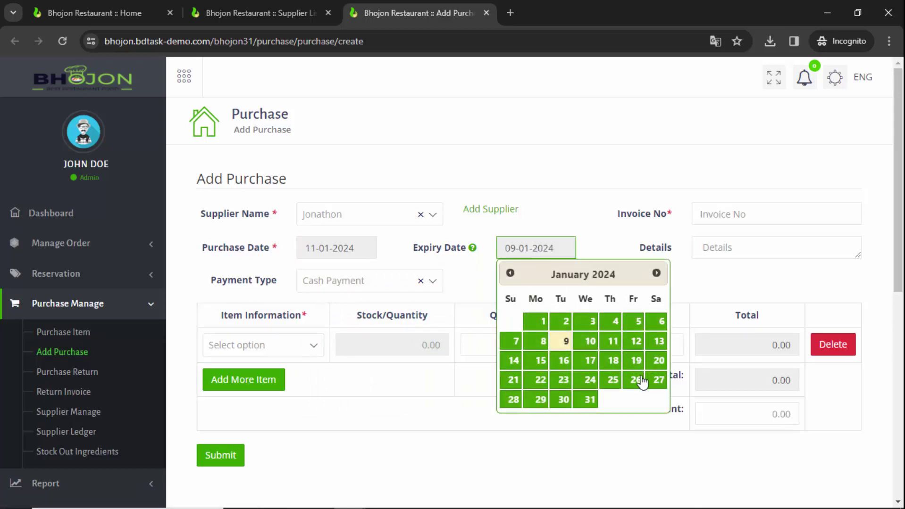
{"action": "left_click", "coordinate": [659, 360]}
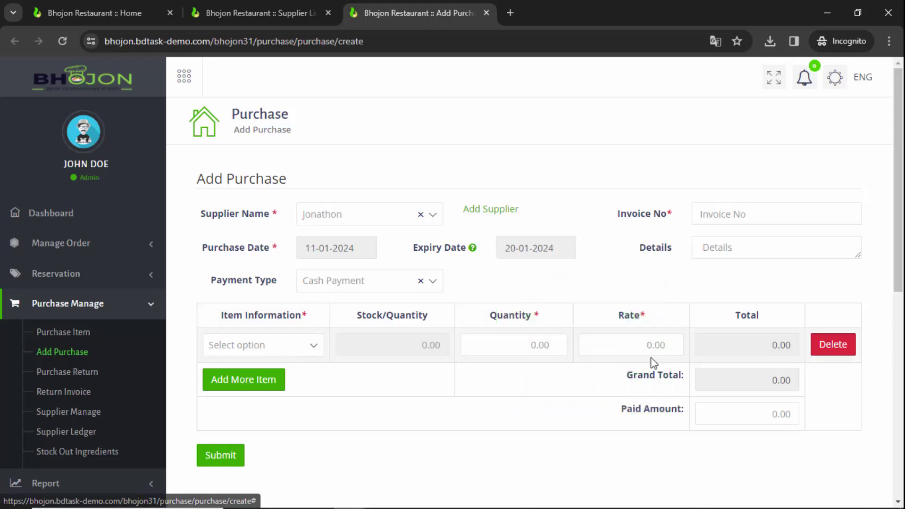
Enter invoice number 0012 and keep Cash Payment as the payment type
{"action": "left_click", "coordinate": [738, 216]}
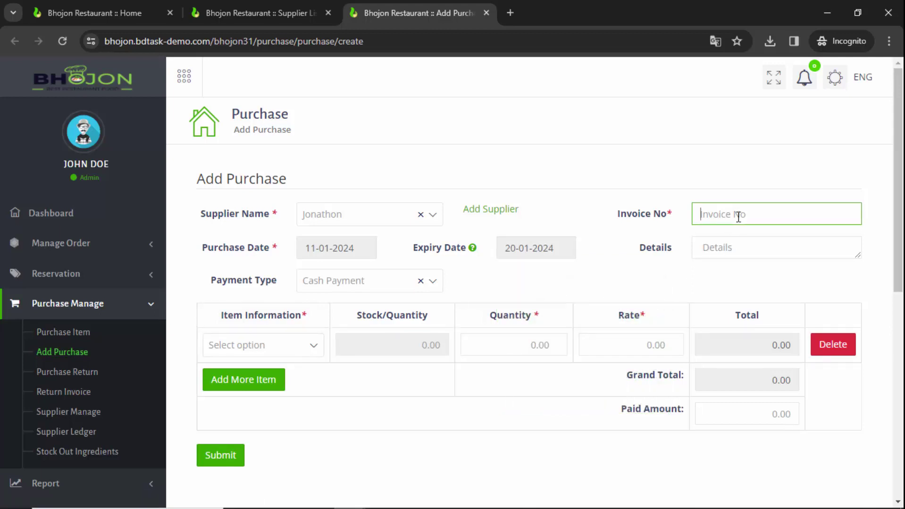
{"action": "type", "text": "0012"}
{"action": "left_click", "coordinate": [743, 252]}
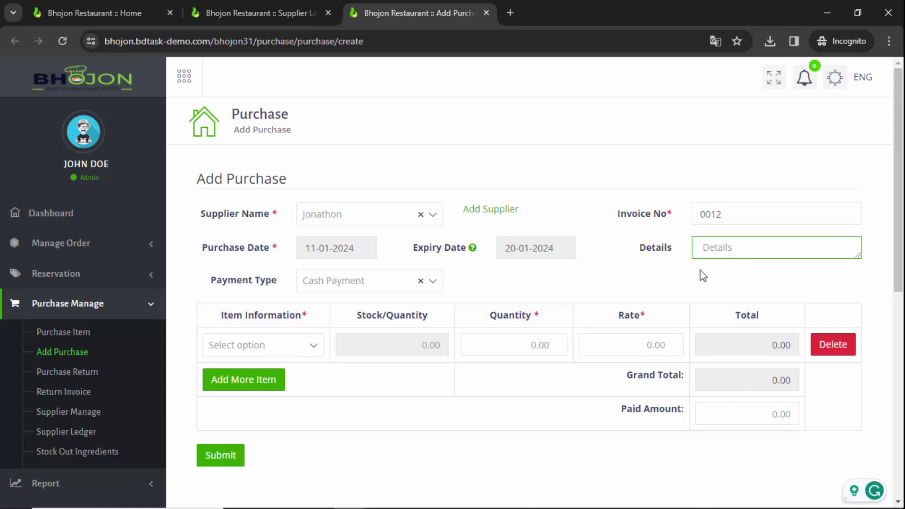
{"action": "left_click", "coordinate": [325, 283]}
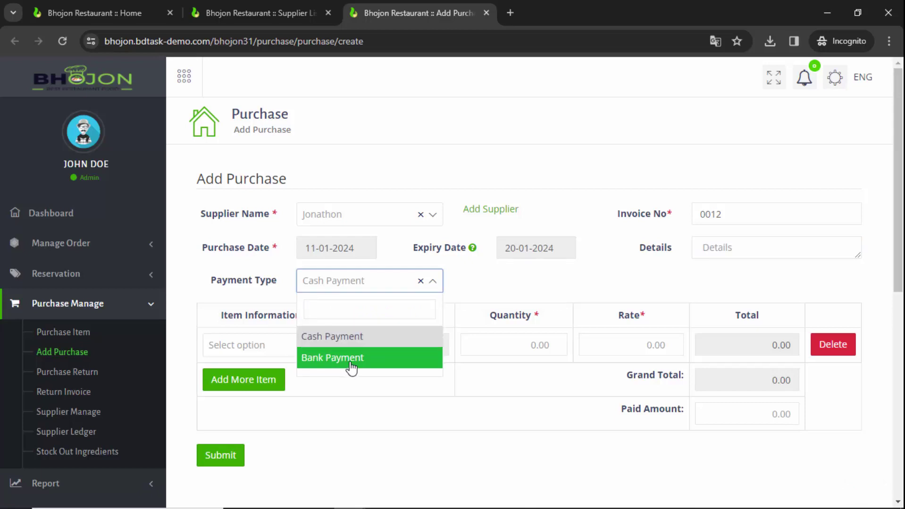
{"action": "left_click", "coordinate": [345, 345]}
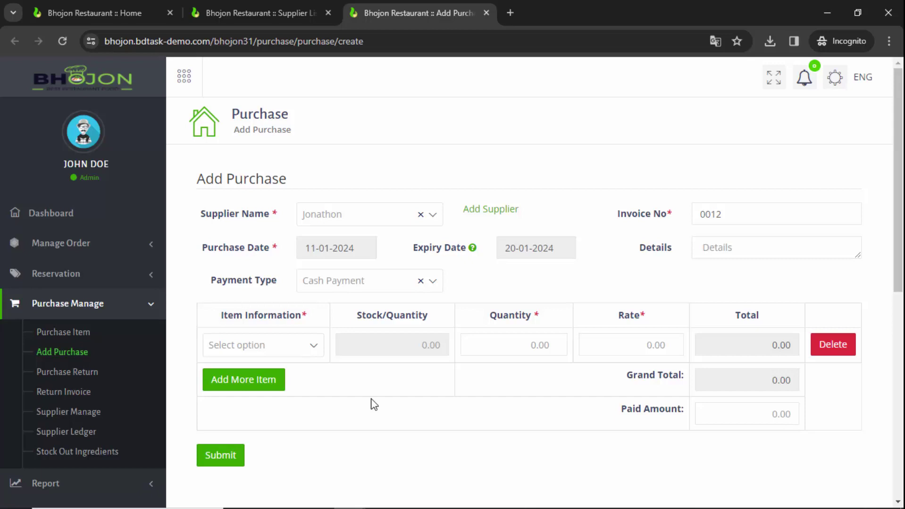
Open Setting > Unit Measurement > Ingredient List in a new tab and view it
{"action": "scroll", "coordinate": [374, 404], "scroll_direction": "down", "scroll_amount": 8}
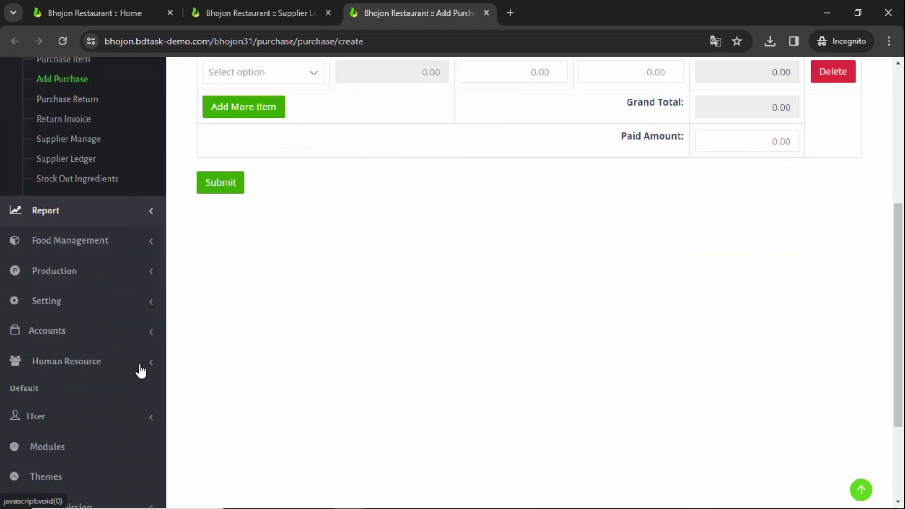
{"action": "left_click", "coordinate": [89, 182]}
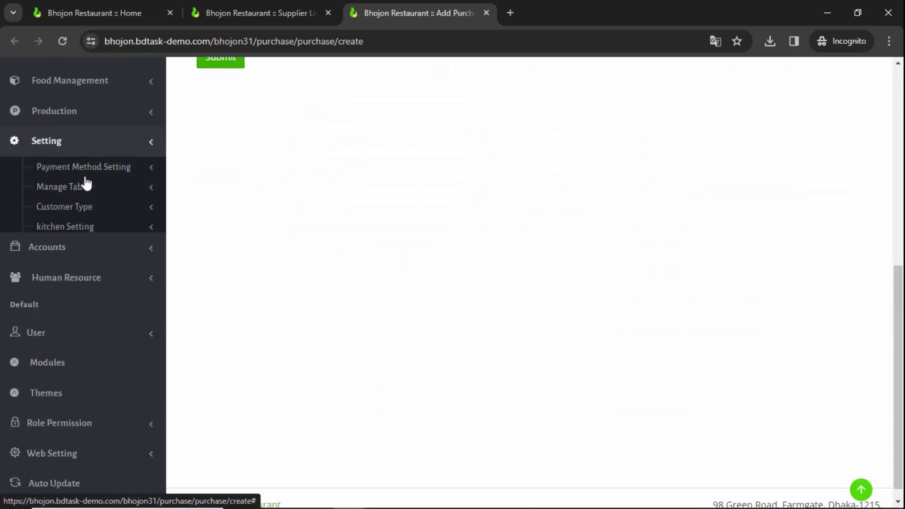
{"action": "scroll", "coordinate": [95, 213], "scroll_direction": "down", "scroll_amount": 3}
{"action": "left_click", "coordinate": [70, 135]}
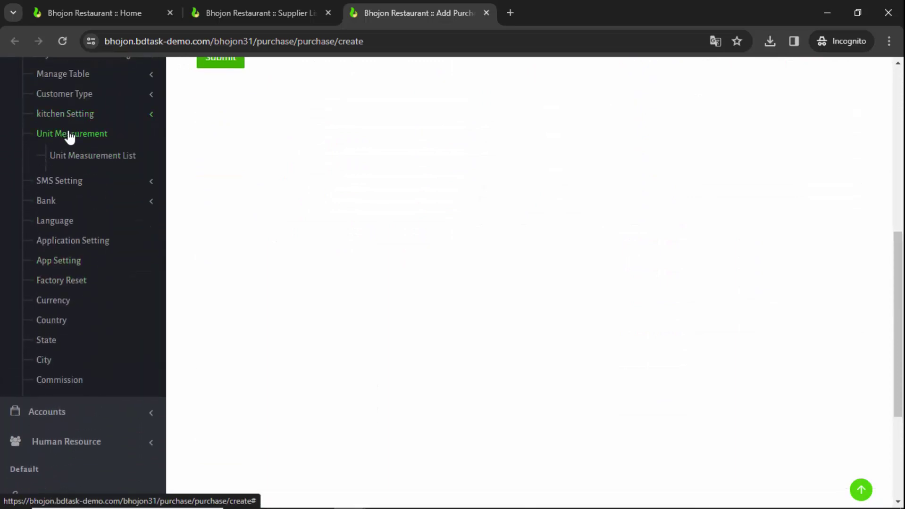
{"action": "right_click", "coordinate": [83, 184]}
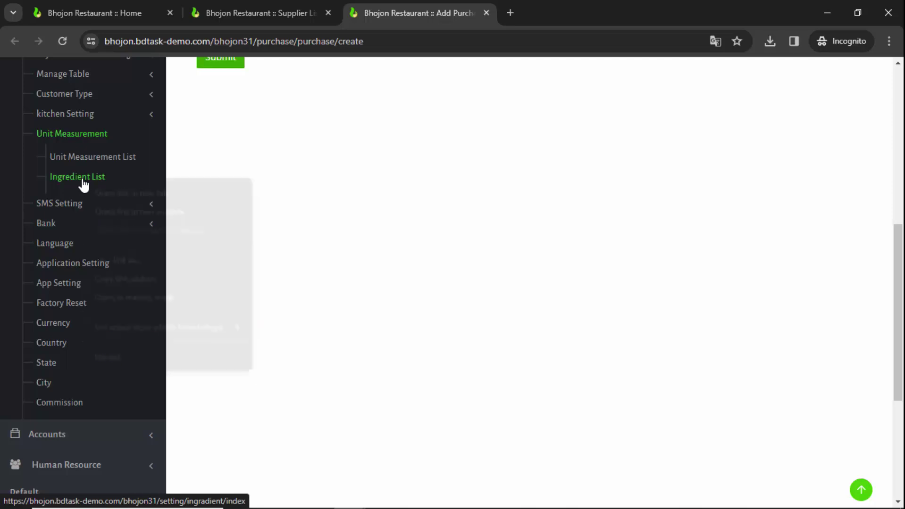
{"action": "left_click", "coordinate": [105, 191]}
{"action": "left_click", "coordinate": [538, 14]}
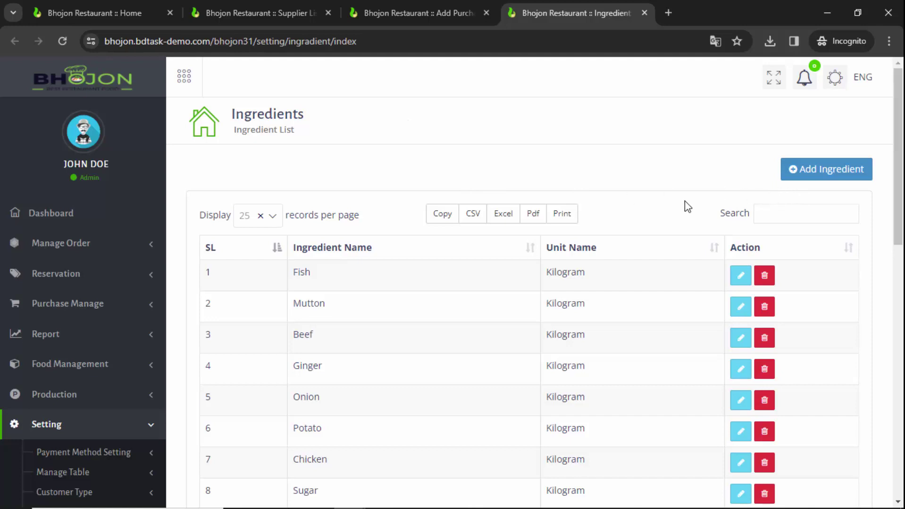
Add ingredient Carrot in Kilogram, re-stock level 5, status Active
{"action": "scroll", "coordinate": [662, 201], "scroll_direction": "down", "scroll_amount": 2}
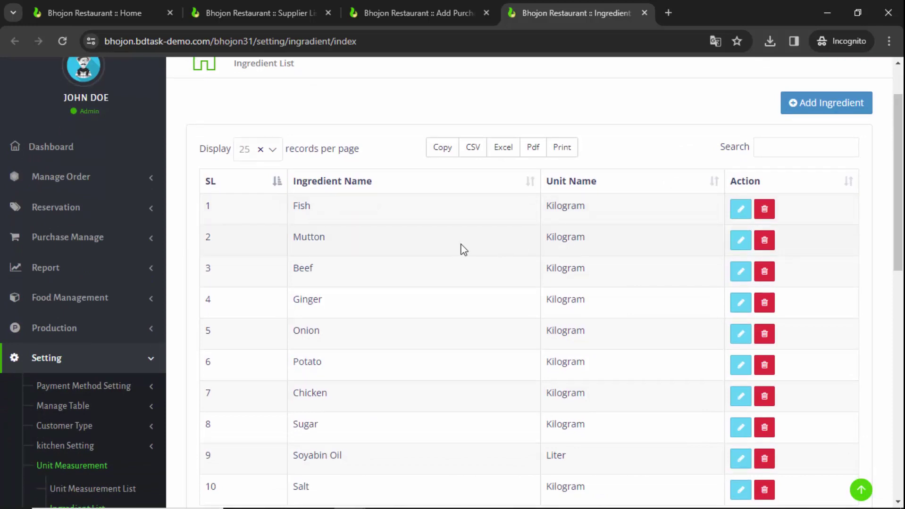
{"action": "left_click", "coordinate": [856, 107]}
{"action": "left_click", "coordinate": [437, 150]}
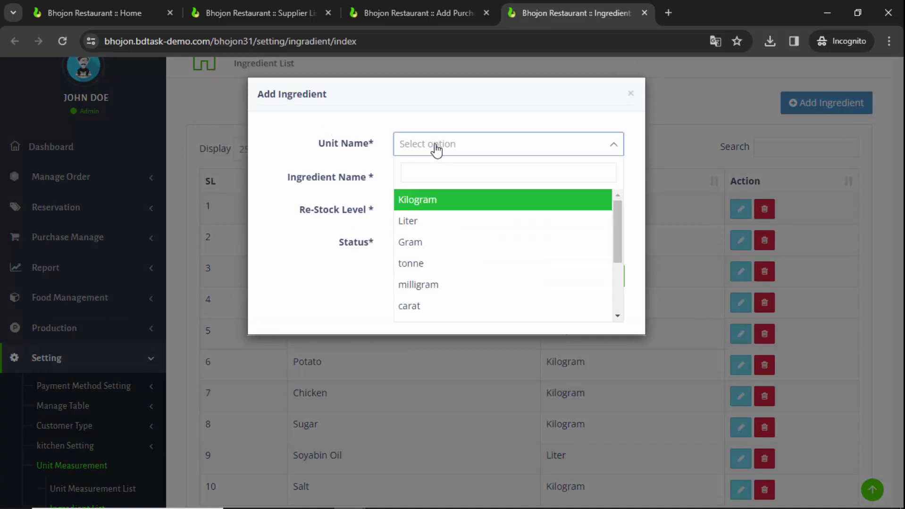
{"action": "left_click", "coordinate": [436, 207]}
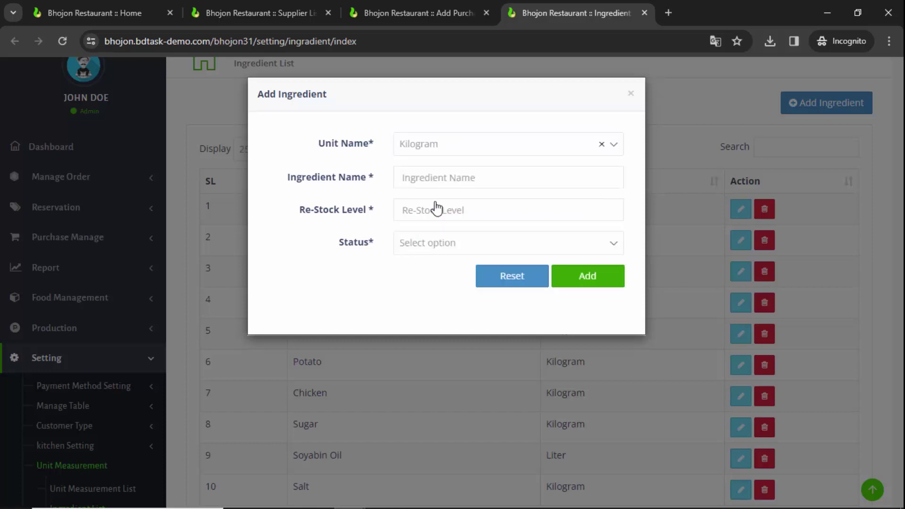
{"action": "left_click", "coordinate": [427, 177]}
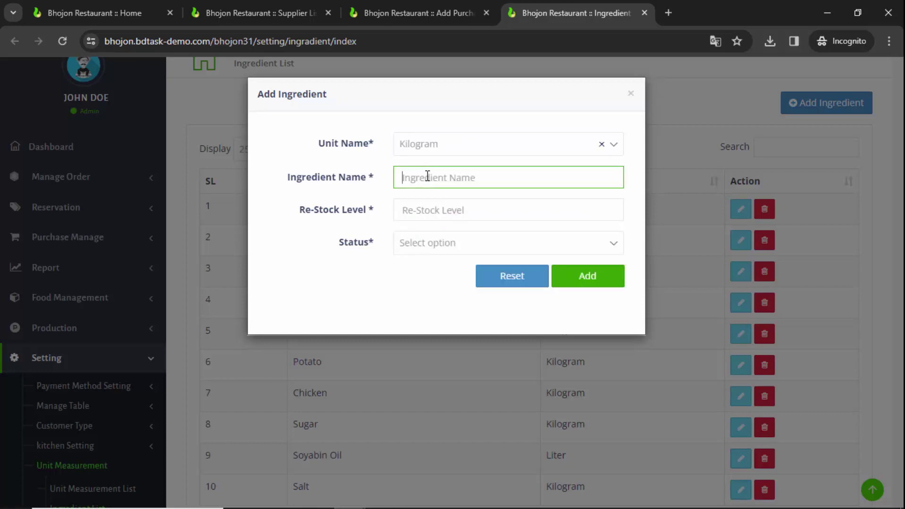
{"action": "type", "text": "Carrot"}
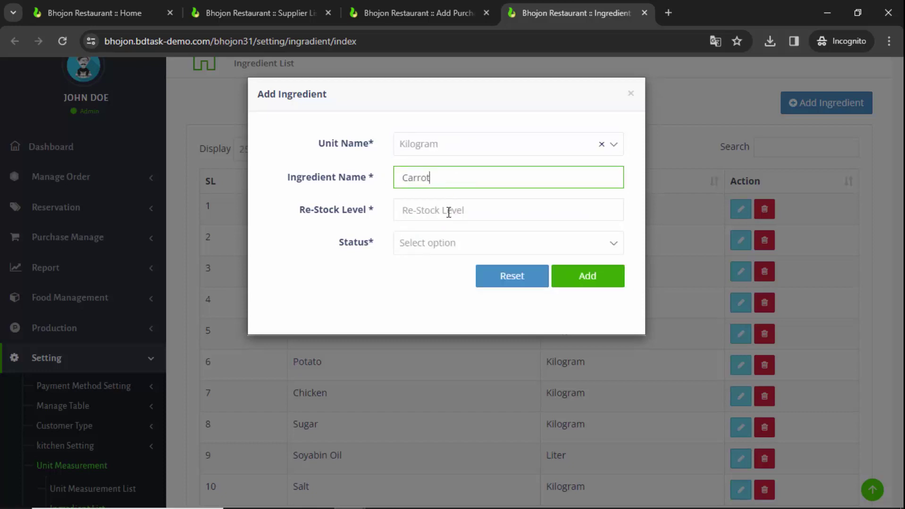
{"action": "left_click", "coordinate": [448, 217]}
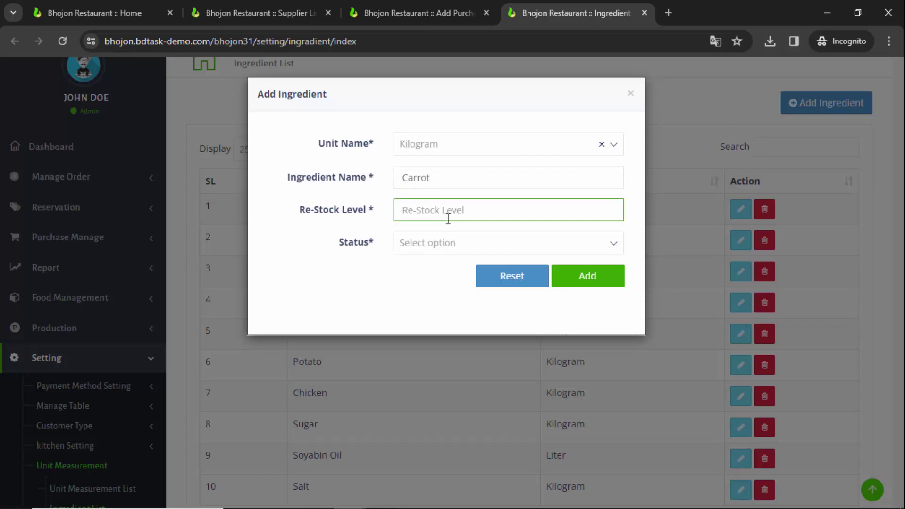
{"action": "type", "text": "5"}
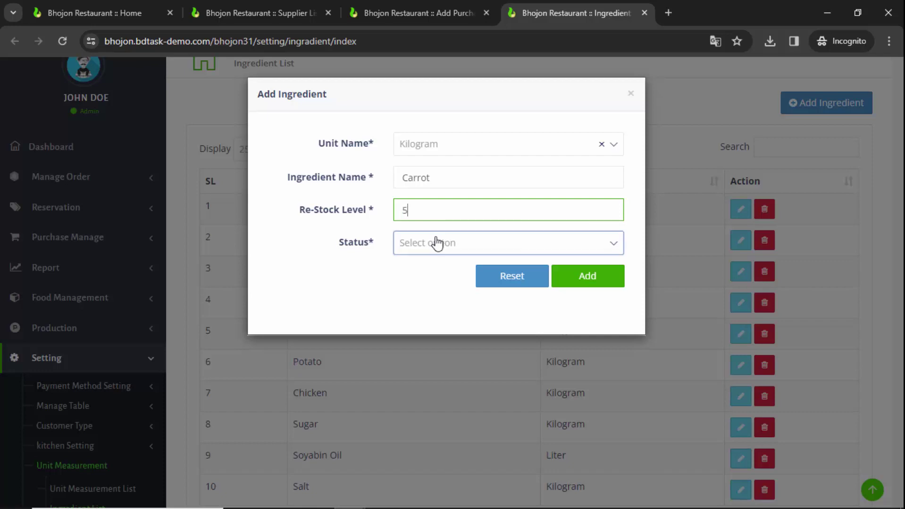
{"action": "left_click", "coordinate": [436, 243]}
{"action": "left_click", "coordinate": [426, 303]}
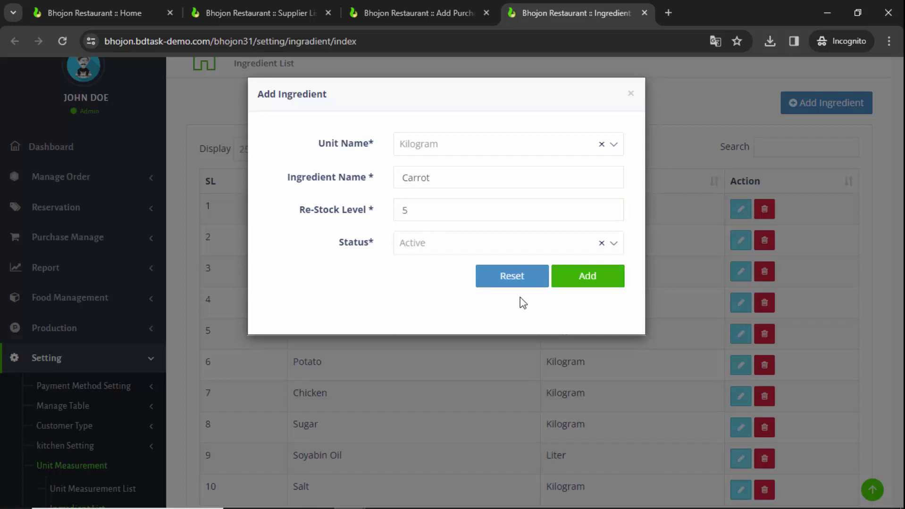
{"action": "left_click", "coordinate": [595, 285]}
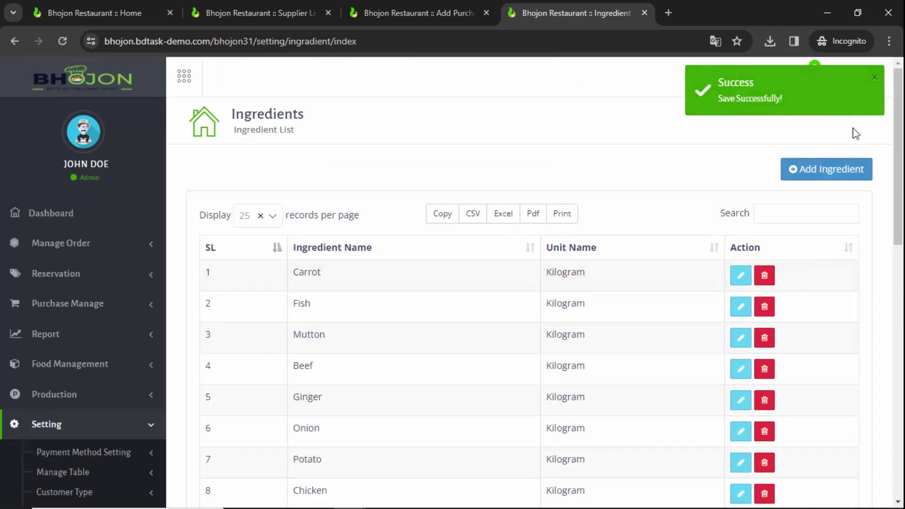
Add ingredient Bringal in Kilogram, re-stock level 5, status Active
{"action": "left_click", "coordinate": [833, 171]}
{"action": "left_click", "coordinate": [439, 151]}
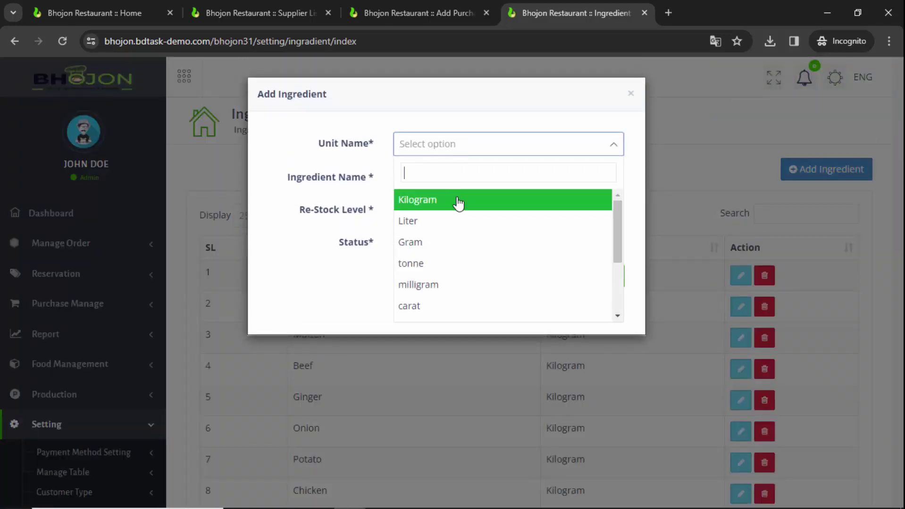
{"action": "left_click", "coordinate": [460, 201]}
{"action": "left_click", "coordinate": [445, 179]}
{"action": "type", "text": "Bringal"}
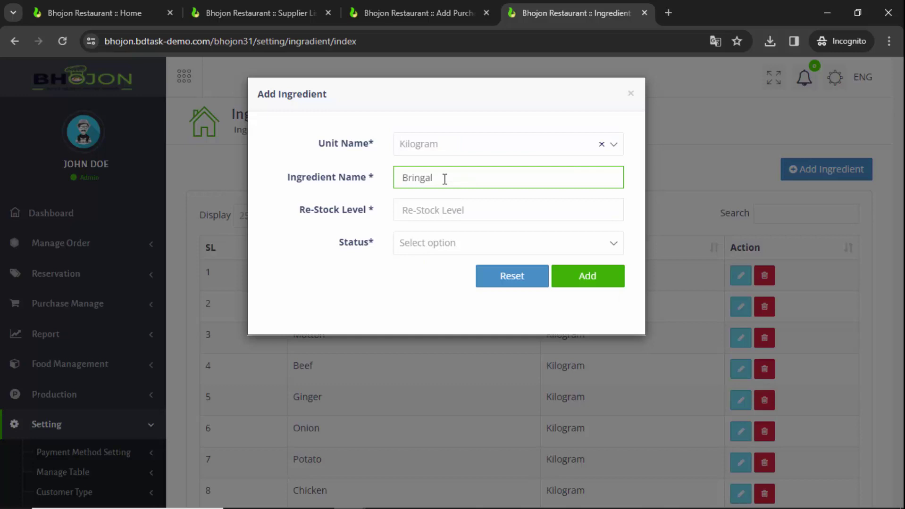
{"action": "left_click", "coordinate": [432, 214]}
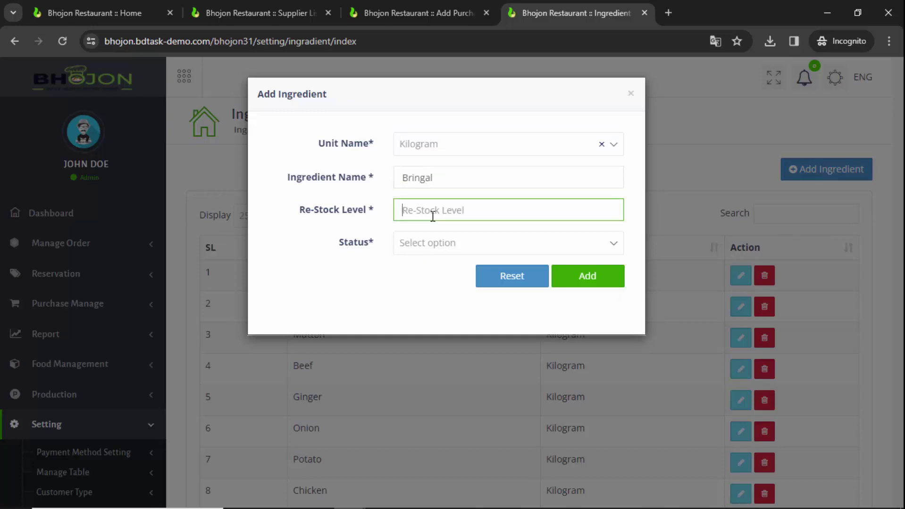
{"action": "type", "text": "5"}
{"action": "left_click", "coordinate": [432, 244]}
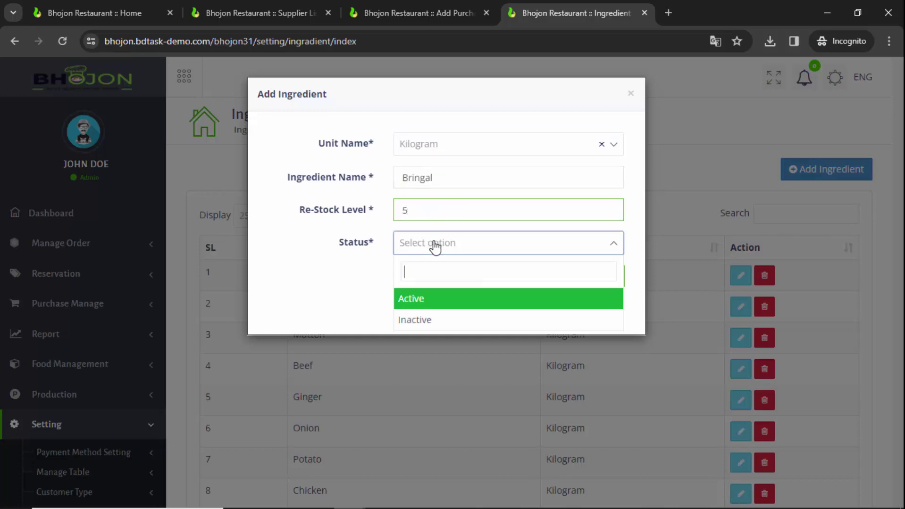
{"action": "left_click", "coordinate": [440, 297]}
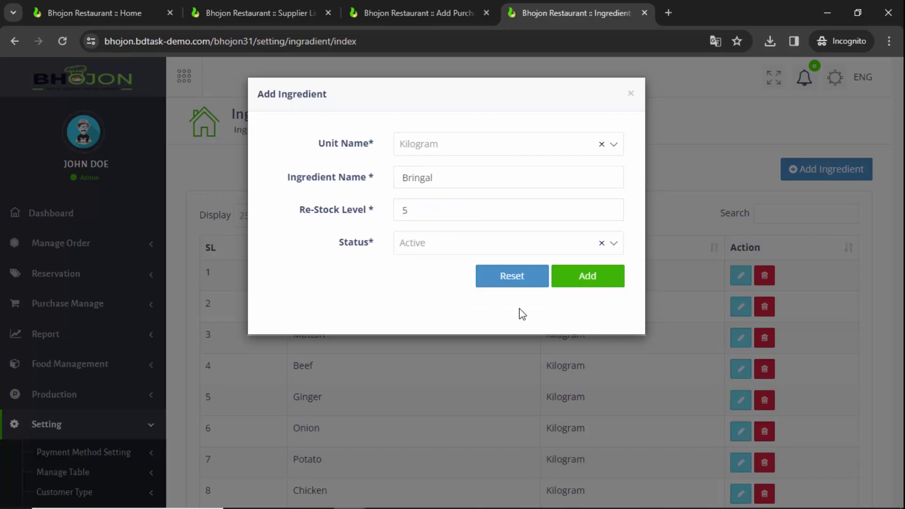
{"action": "left_click", "coordinate": [587, 288]}
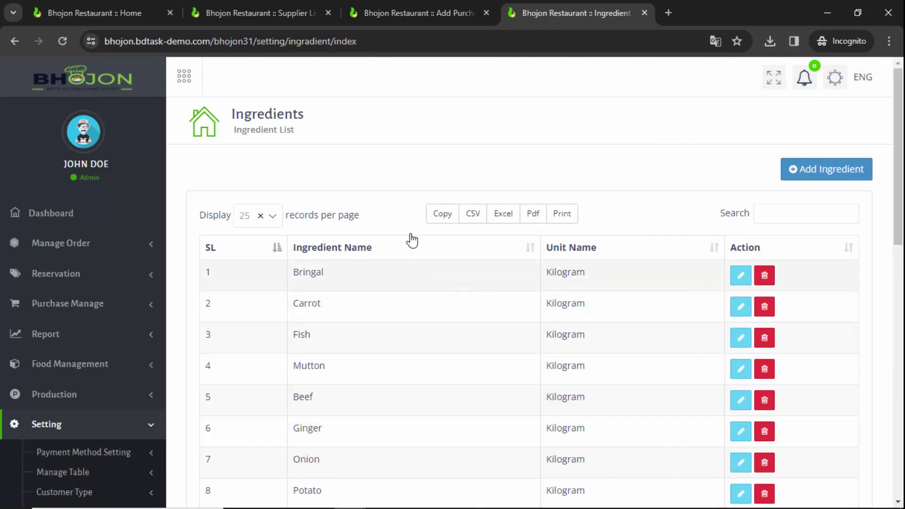
Return to the Add Purchase tab
{"action": "scroll", "coordinate": [311, 280], "scroll_direction": "down", "scroll_amount": 3}
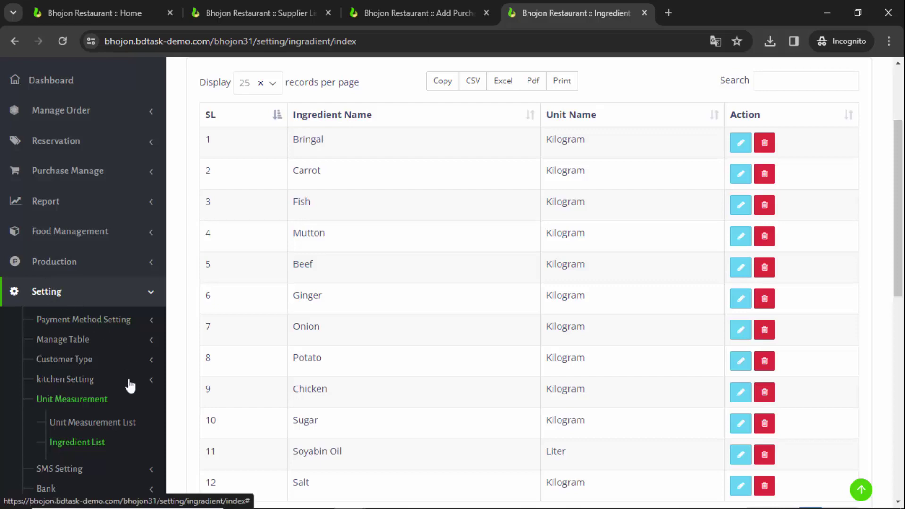
{"action": "scroll", "coordinate": [356, 263], "scroll_direction": "up", "scroll_amount": 3}
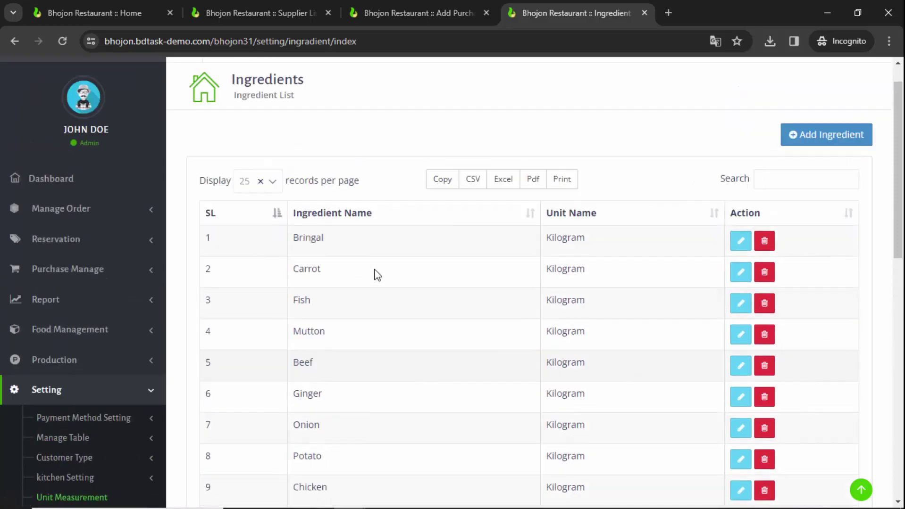
{"action": "key", "text": "ctrl+shift+Tab"}
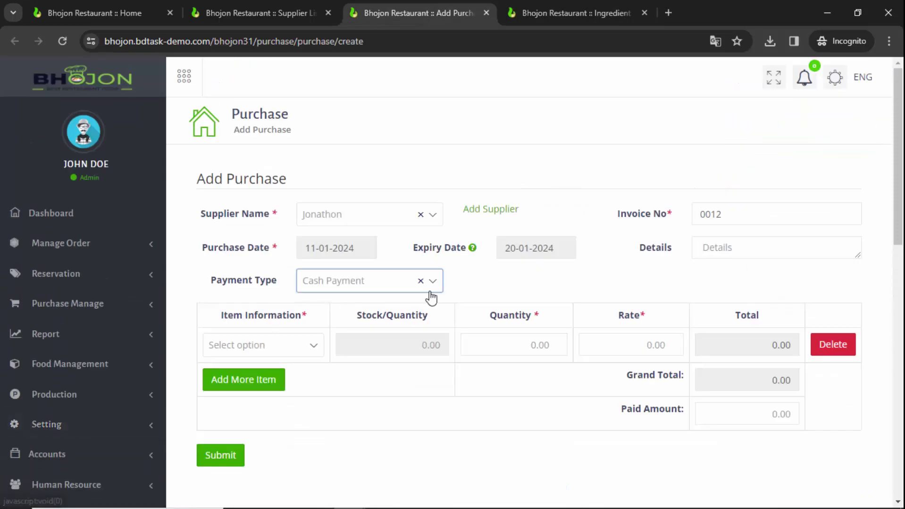
Reload the Add Purchase form so the new ingredients become available
{"action": "left_click", "coordinate": [275, 352]}
{"action": "scroll", "coordinate": [266, 287], "scroll_direction": "down", "scroll_amount": 2}
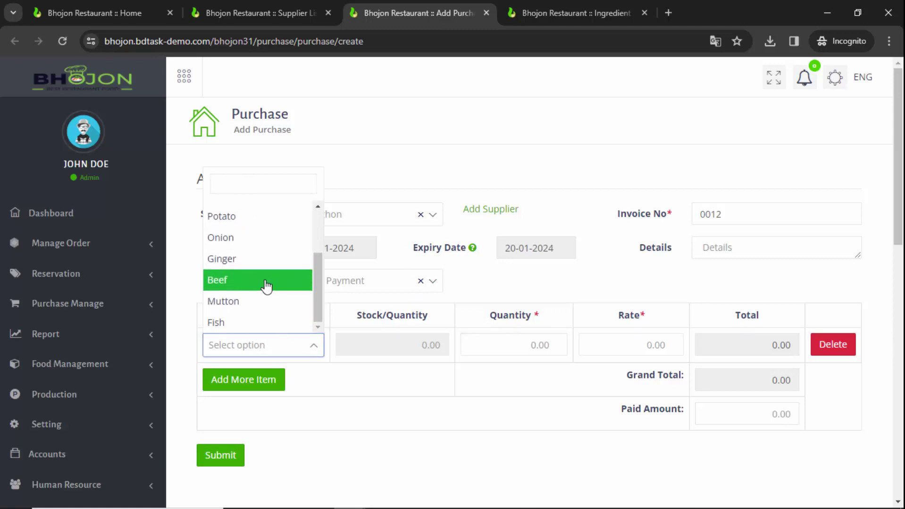
{"action": "scroll", "coordinate": [265, 287], "scroll_direction": "up", "scroll_amount": 3}
{"action": "left_click", "coordinate": [391, 423]}
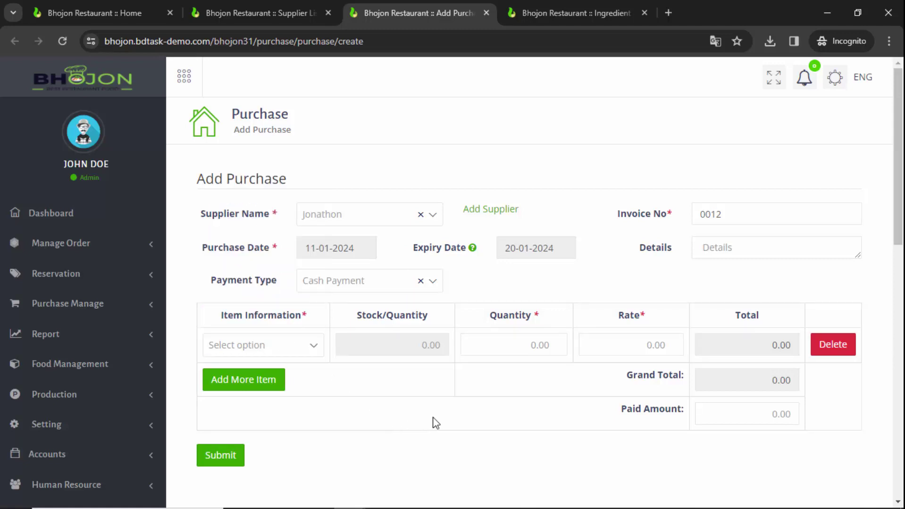
{"action": "left_click", "coordinate": [63, 42]}
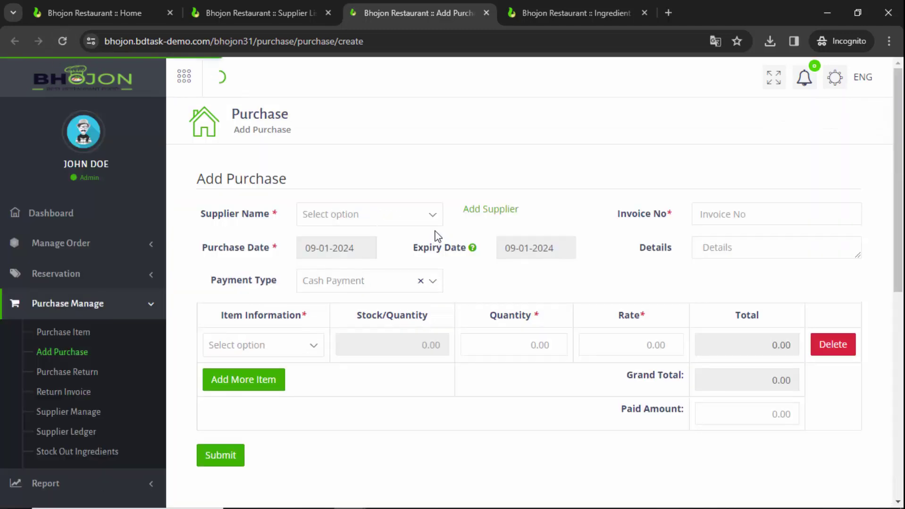
Reselect the new supplier with purchase date 11-01-2024 and expiry 20-01-2024
{"action": "left_click", "coordinate": [382, 225]}
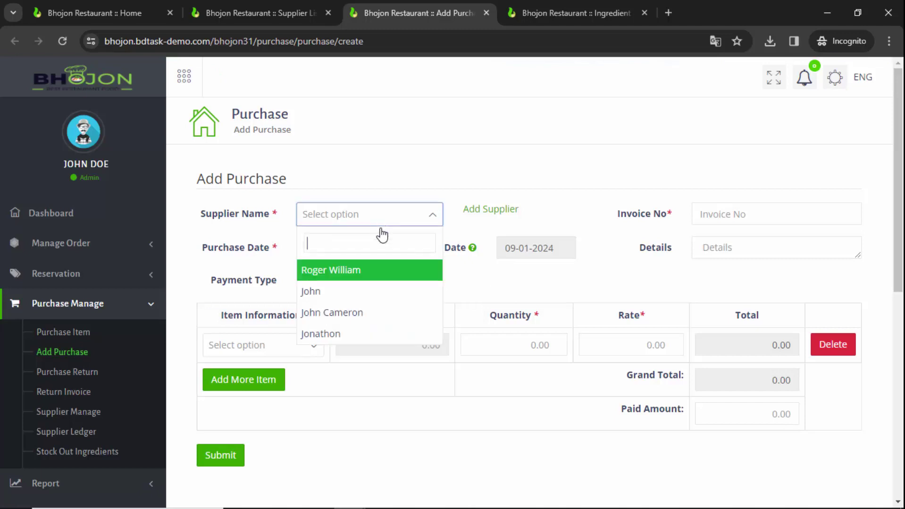
{"action": "left_click", "coordinate": [340, 336]}
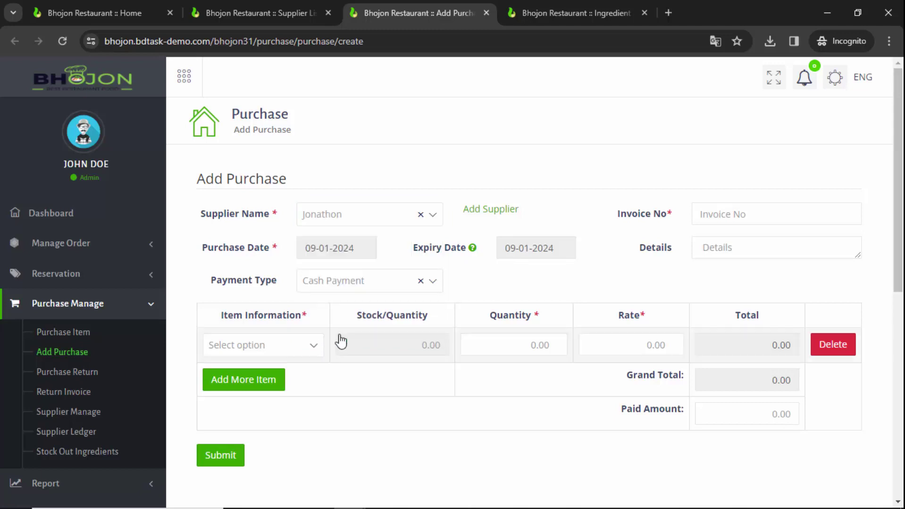
{"action": "left_click", "coordinate": [366, 249]}
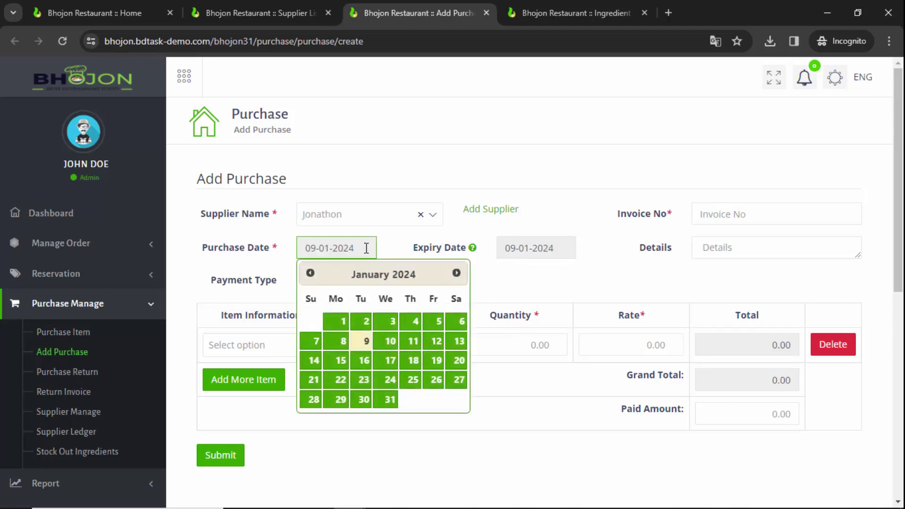
{"action": "left_click", "coordinate": [413, 342]}
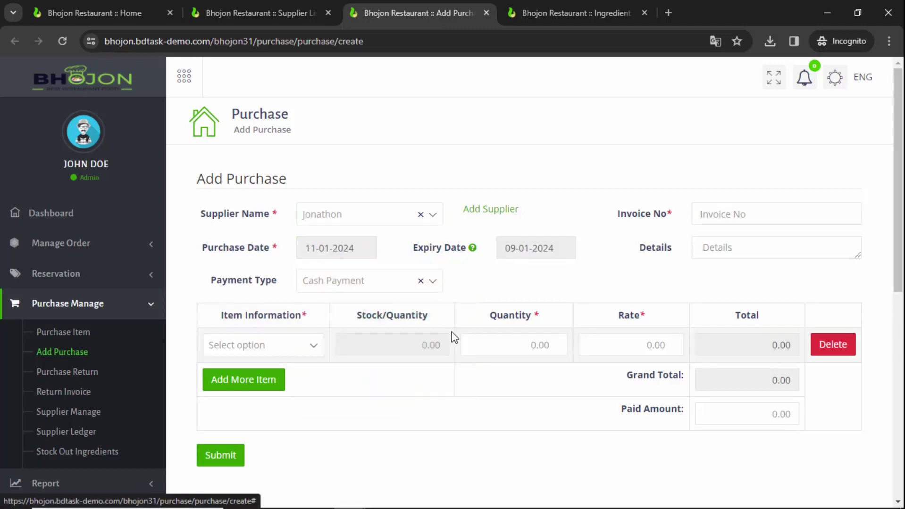
{"action": "left_click", "coordinate": [535, 249]}
{"action": "left_click", "coordinate": [658, 362]}
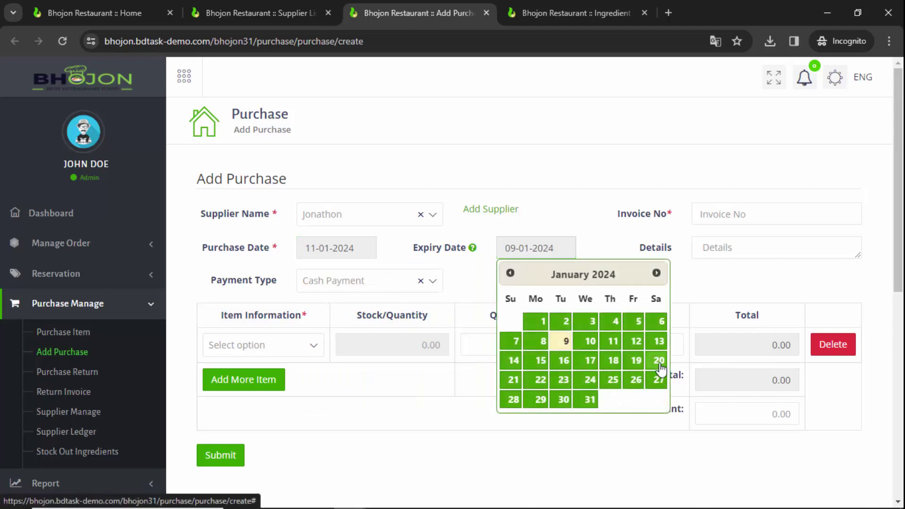
Enter invoice number 0012 and keep Cash Payment as the payment type
{"action": "left_click", "coordinate": [743, 218]}
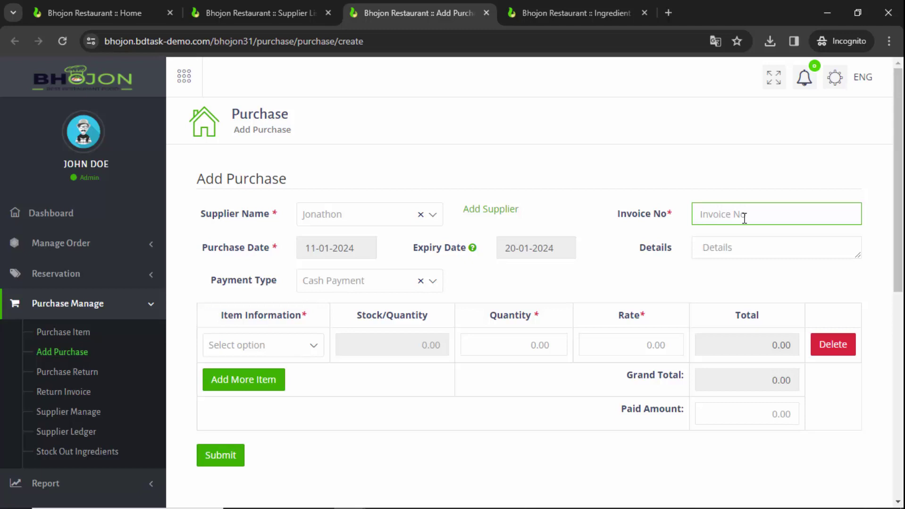
{"action": "type", "text": "0012"}
{"action": "left_click", "coordinate": [359, 288]}
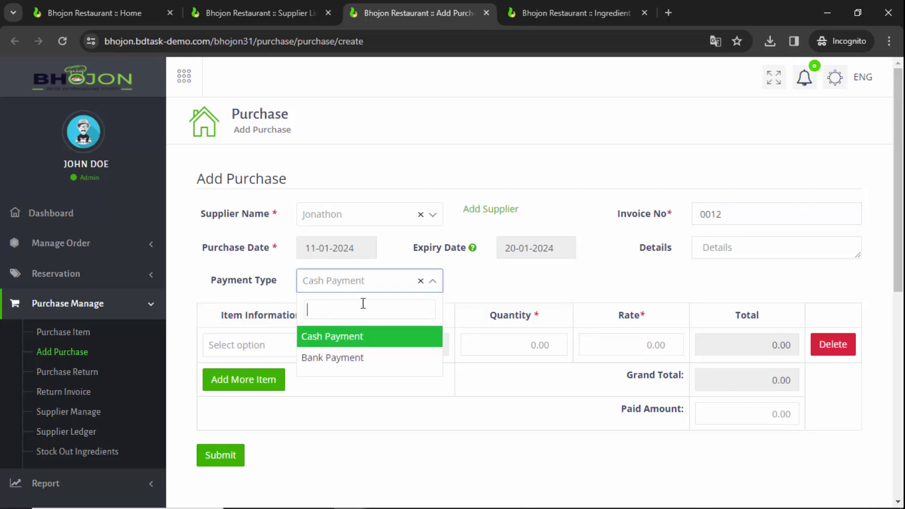
{"action": "left_click", "coordinate": [369, 340]}
{"action": "left_click", "coordinate": [776, 246]}
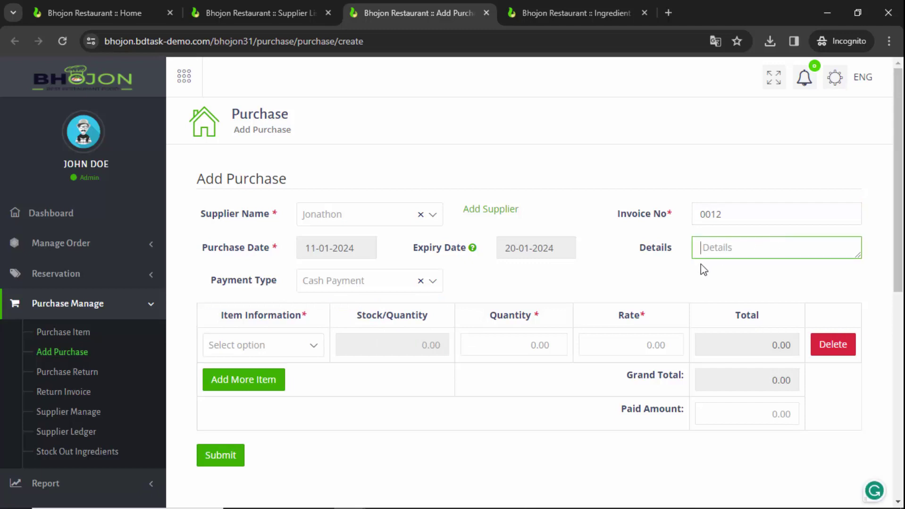
Add Carrot as the first item with quantity 15 at rate 50, totalling 750
{"action": "left_click", "coordinate": [255, 351]}
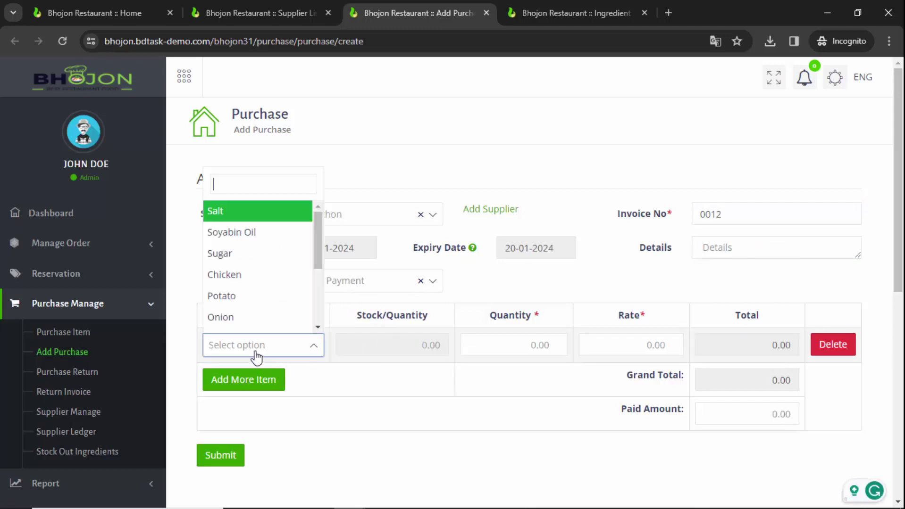
{"action": "scroll", "coordinate": [262, 261], "scroll_direction": "down", "scroll_amount": 2}
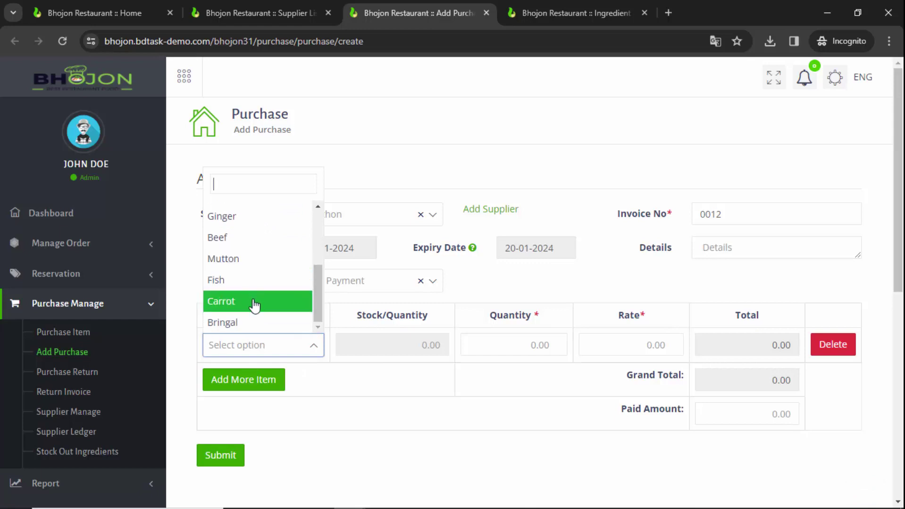
{"action": "left_click", "coordinate": [255, 305]}
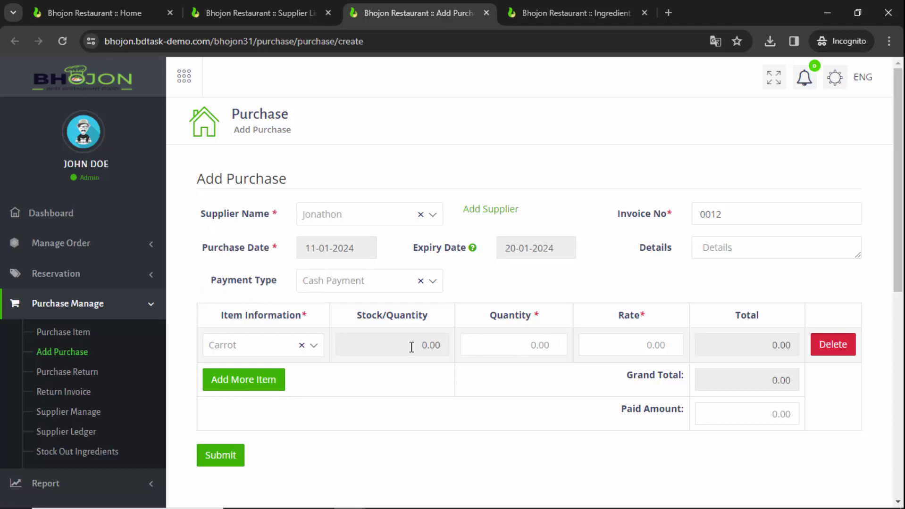
{"action": "double_click", "coordinate": [425, 345]}
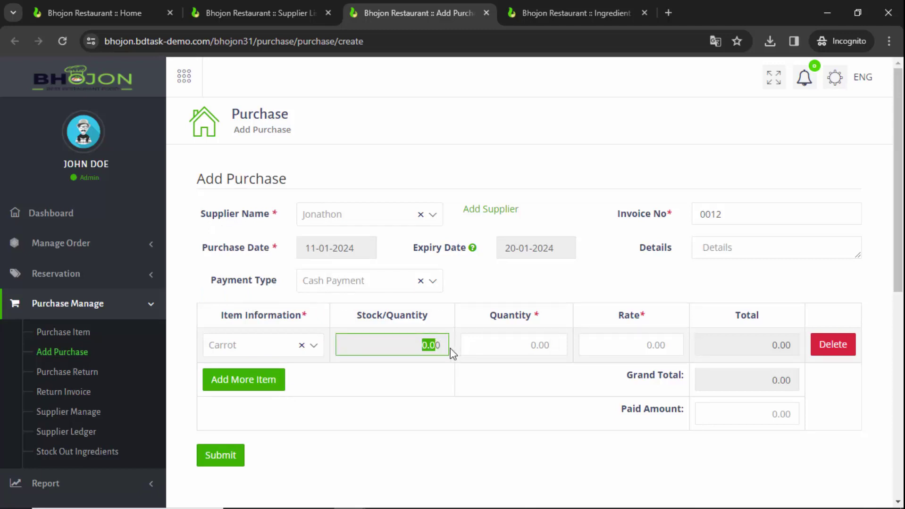
{"action": "left_click", "coordinate": [446, 348]}
{"action": "left_click", "coordinate": [549, 349]}
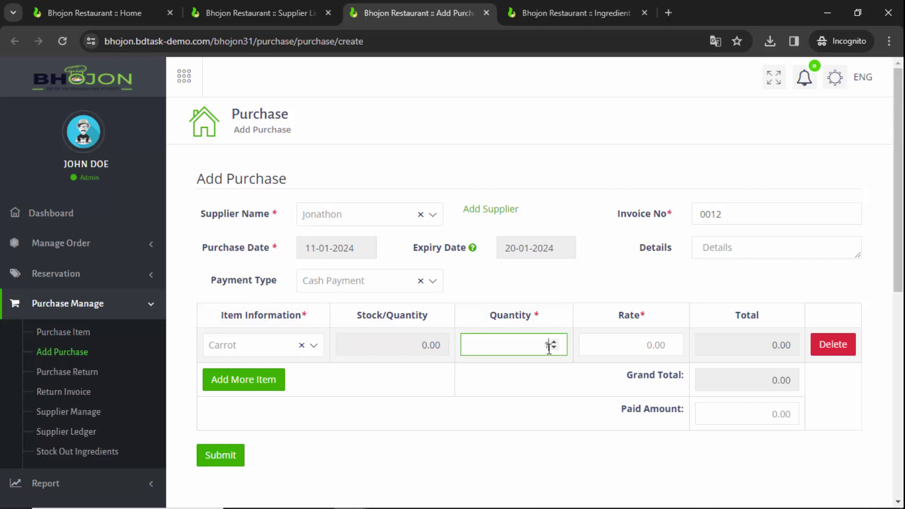
{"action": "type", "text": "15"}
{"action": "left_click", "coordinate": [643, 342]}
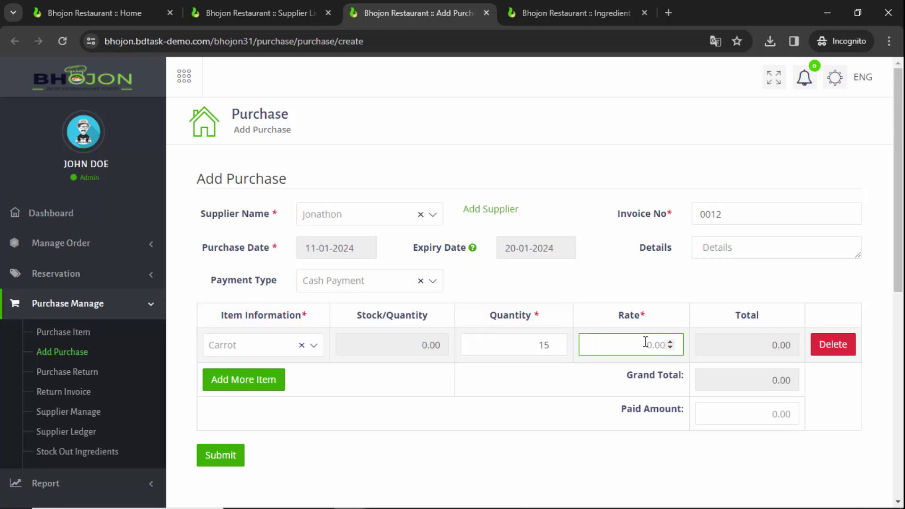
{"action": "type", "text": "50"}
{"action": "double_click", "coordinate": [774, 345]}
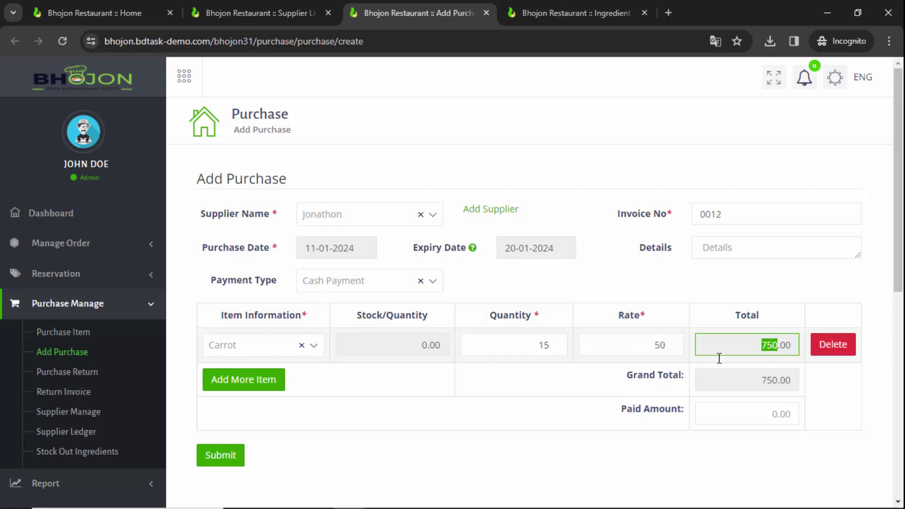
Add a second row for Bringal, quantity 20 at rate 40, totalling 800.00
{"action": "left_click", "coordinate": [253, 391]}
{"action": "left_click", "coordinate": [261, 393]}
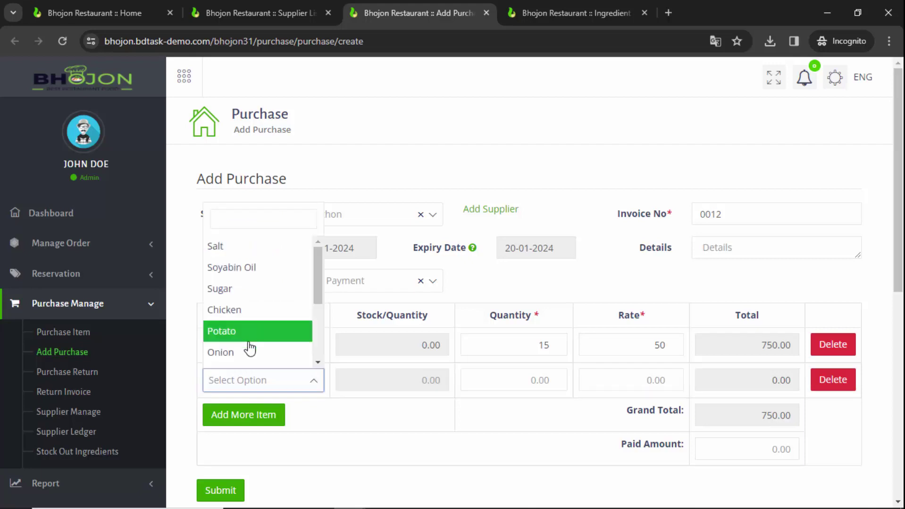
{"action": "left_click", "coordinate": [249, 357]}
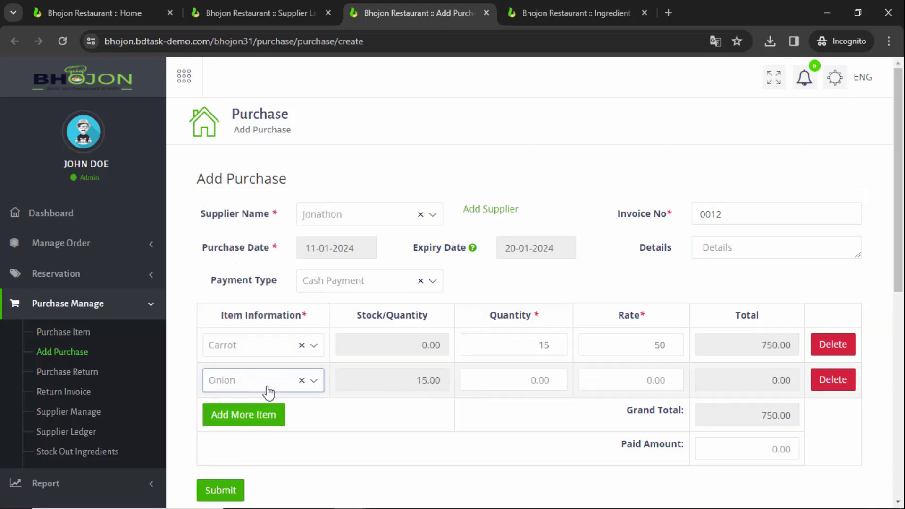
{"action": "left_click", "coordinate": [304, 381]}
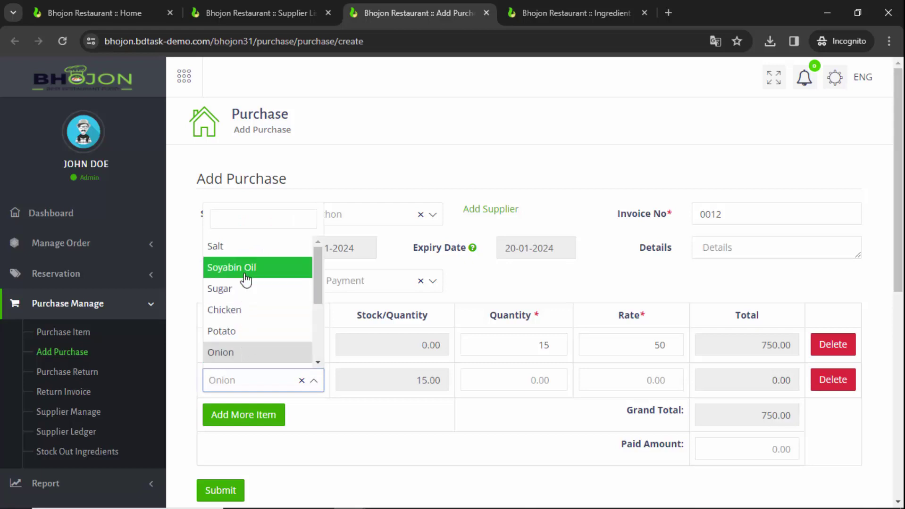
{"action": "scroll", "coordinate": [245, 278], "scroll_direction": "down", "scroll_amount": 3}
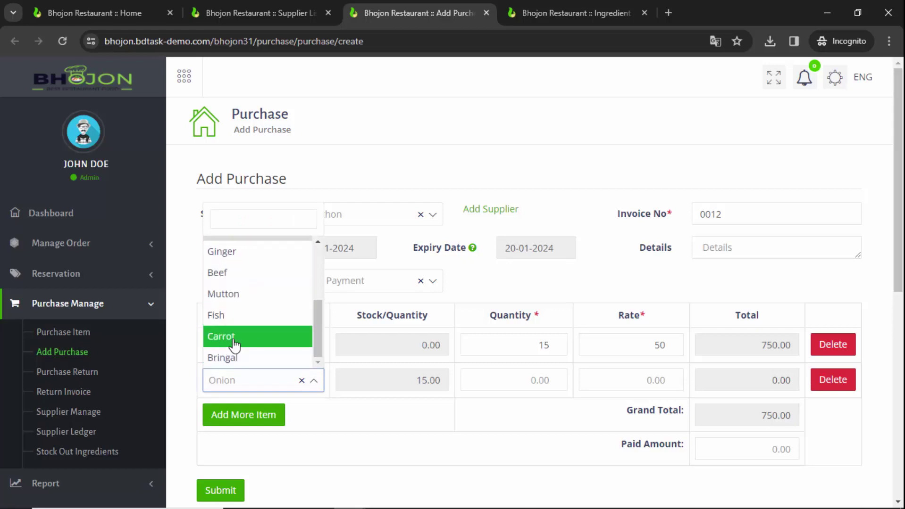
{"action": "left_click", "coordinate": [241, 359]}
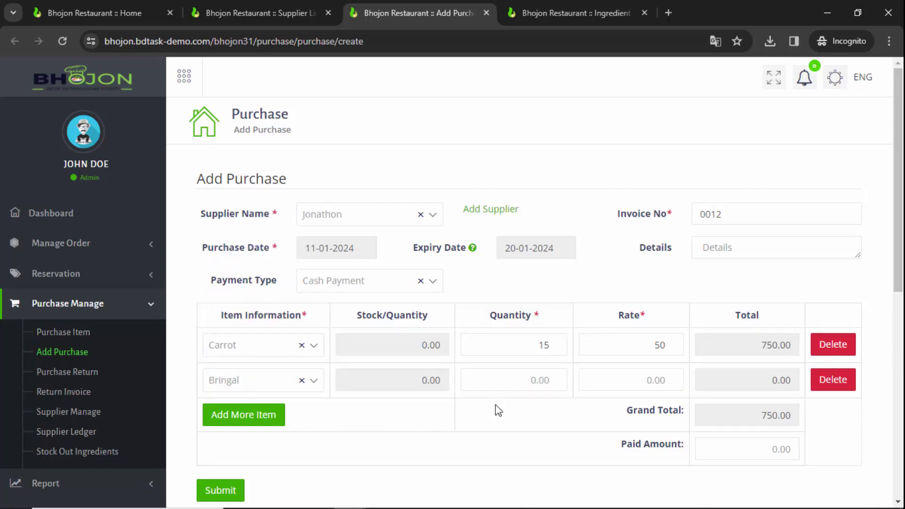
{"action": "left_click", "coordinate": [549, 382]}
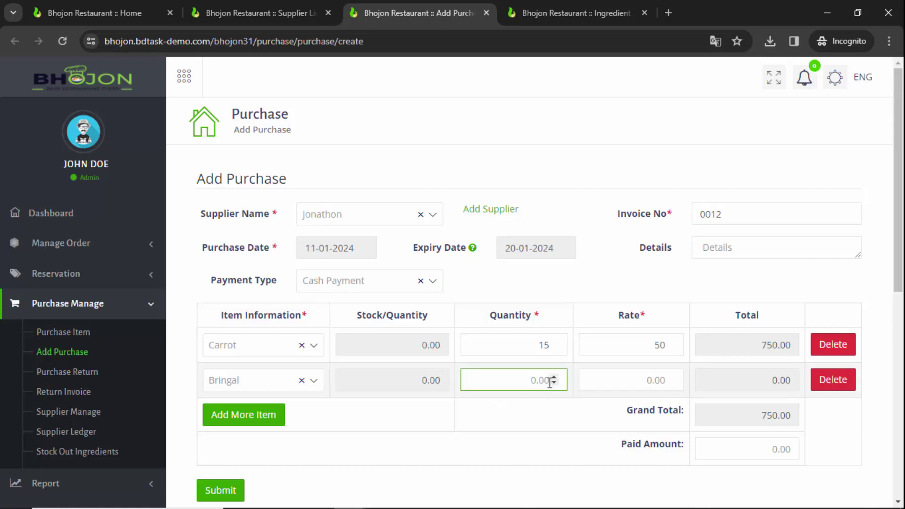
{"action": "type", "text": "20"}
{"action": "left_click", "coordinate": [655, 381]}
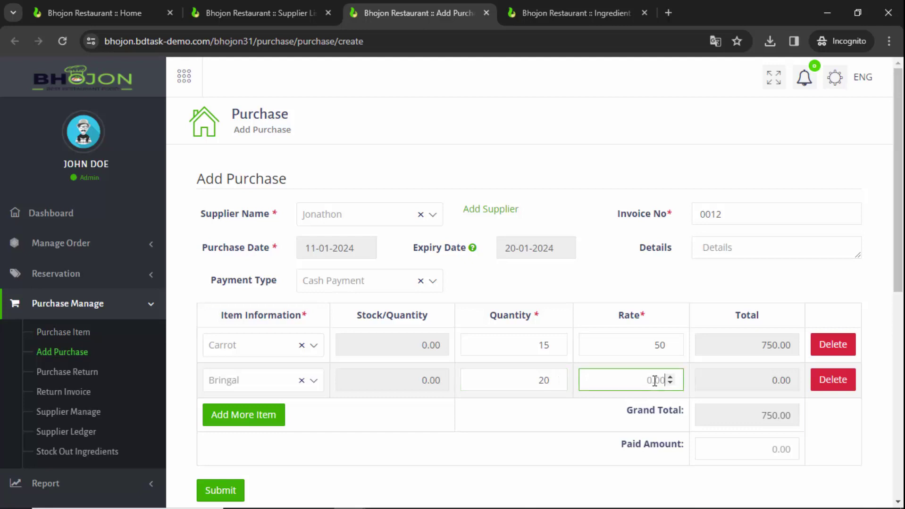
{"action": "type", "text": "40"}
{"action": "double_click", "coordinate": [778, 376]}
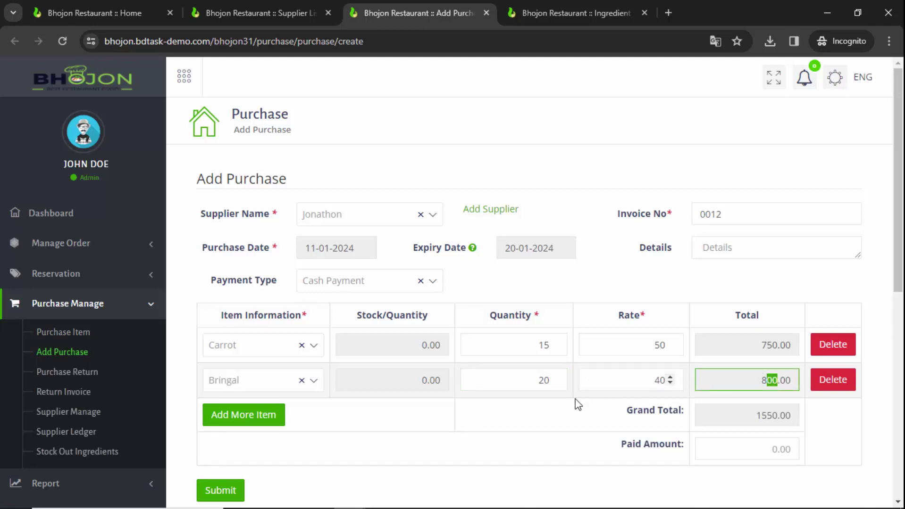
Submit the 1550 purchase
{"action": "left_click", "coordinate": [363, 424]}
{"action": "scroll", "coordinate": [359, 417], "scroll_direction": "down", "scroll_amount": 1}
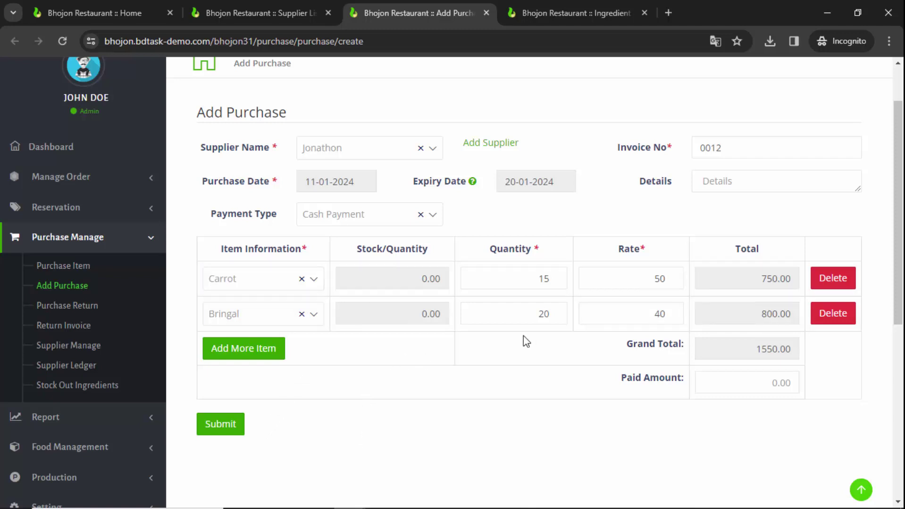
{"action": "left_click", "coordinate": [230, 426]}
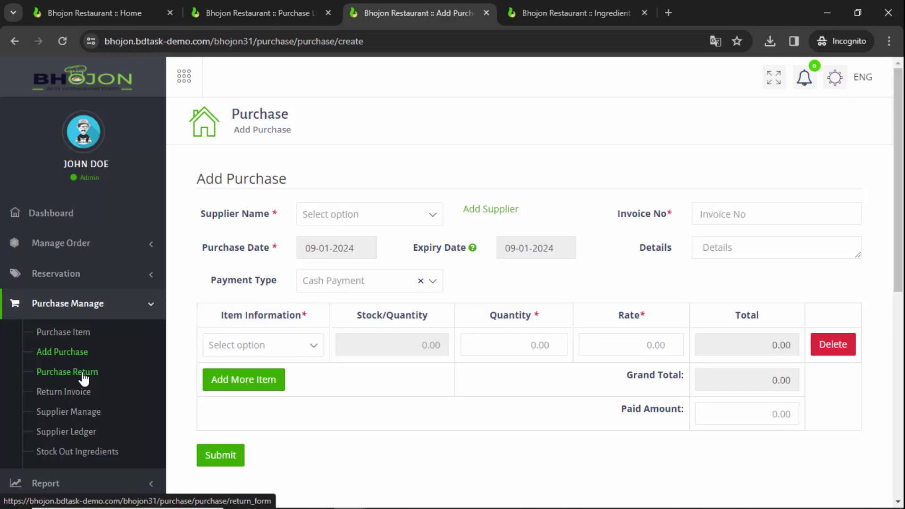
Open Purchase Return in a new tab and load the supplier's invoice 0012 items
{"action": "right_click", "coordinate": [83, 377]}
{"action": "left_click", "coordinate": [138, 190]}
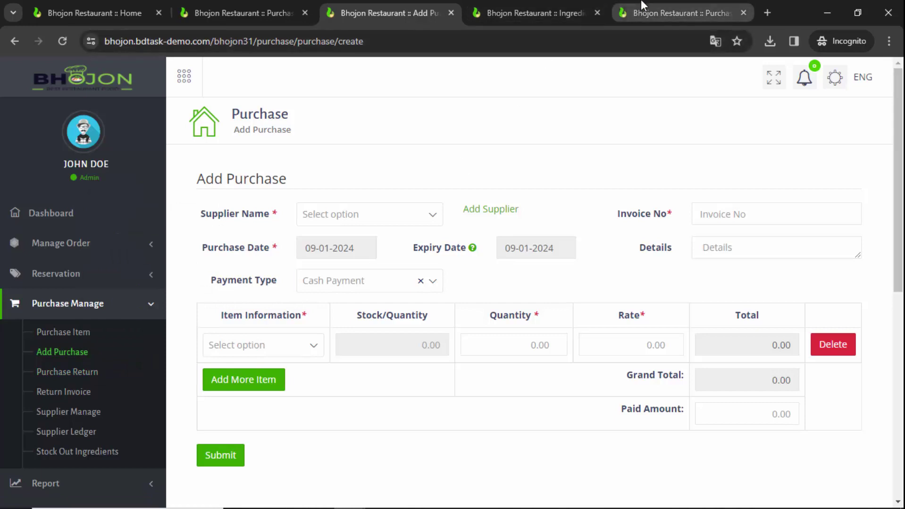
{"action": "left_click", "coordinate": [642, 7]}
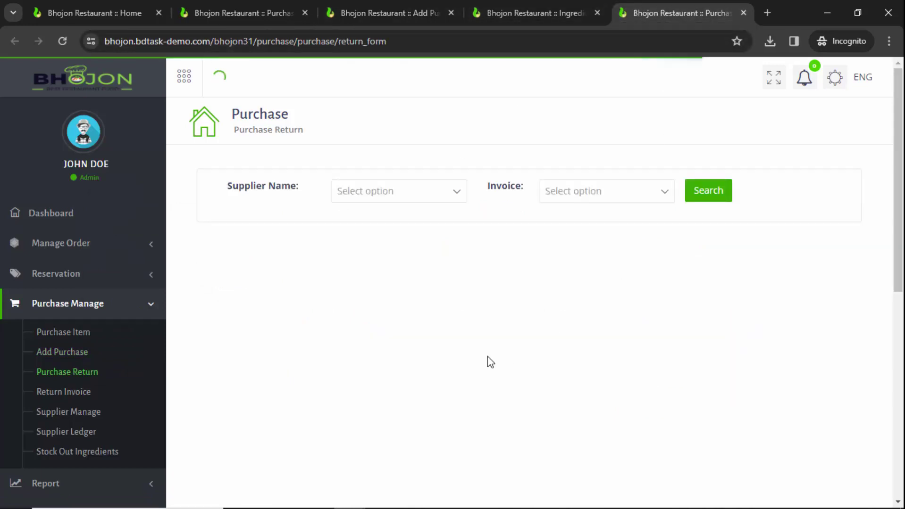
{"action": "left_click", "coordinate": [416, 193]}
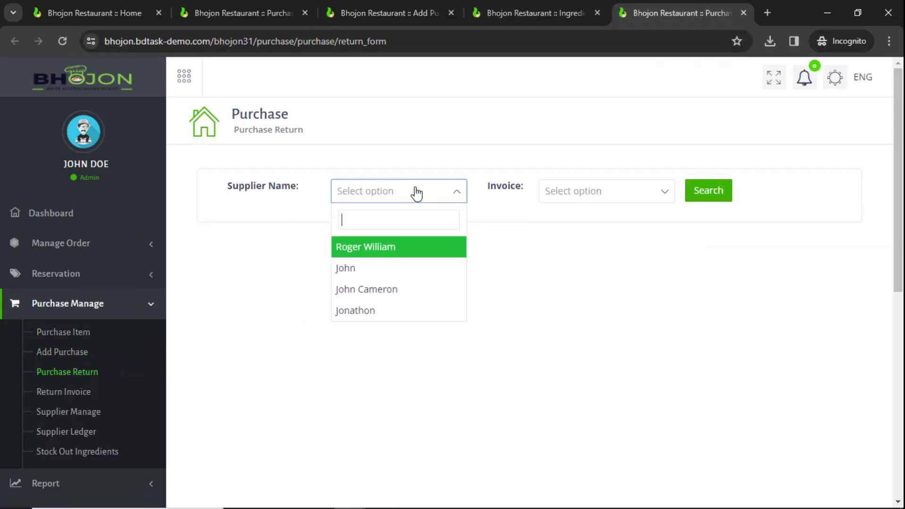
{"action": "left_click", "coordinate": [388, 313]}
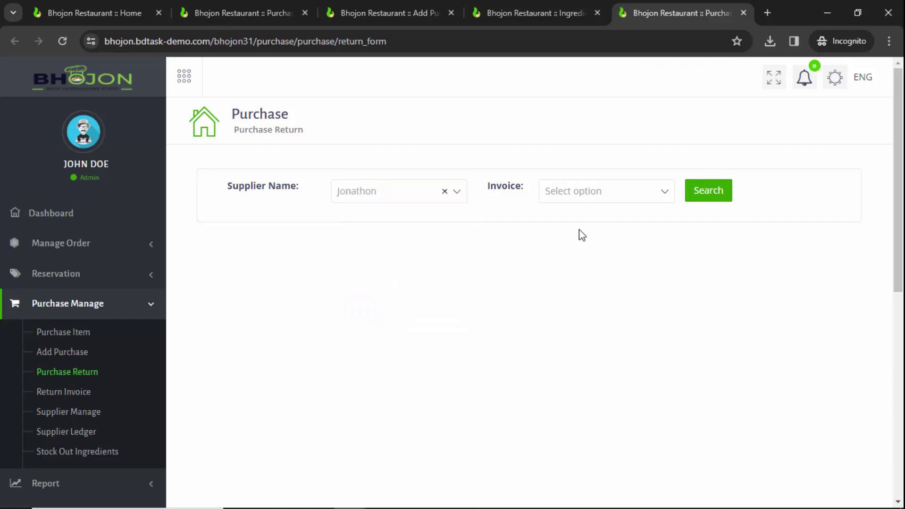
{"action": "left_click", "coordinate": [585, 192]}
{"action": "left_click", "coordinate": [587, 272]}
{"action": "left_click", "coordinate": [714, 198]}
{"action": "scroll", "coordinate": [357, 306], "scroll_direction": "down", "scroll_amount": 2}
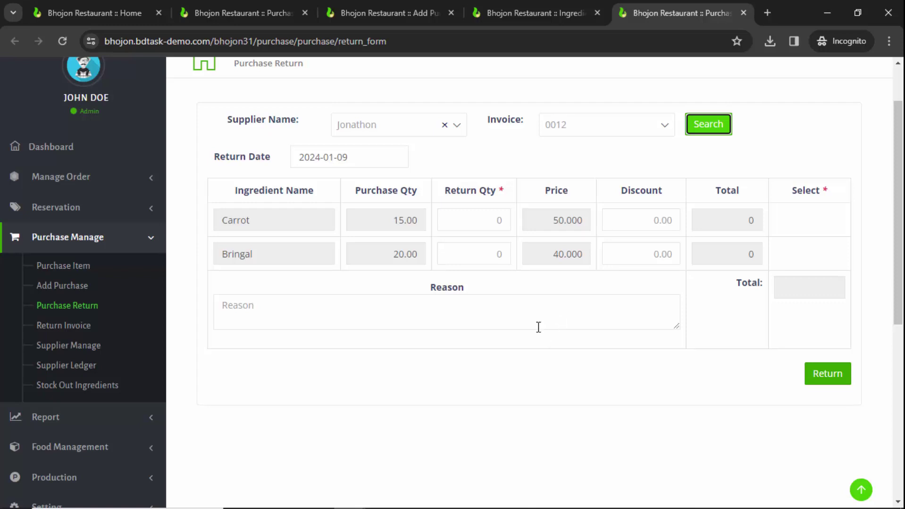
Enter a Bringal return quantity of 5 and save the 200.00 return
{"action": "left_click", "coordinate": [474, 255]}
{"action": "type", "text": "5"}
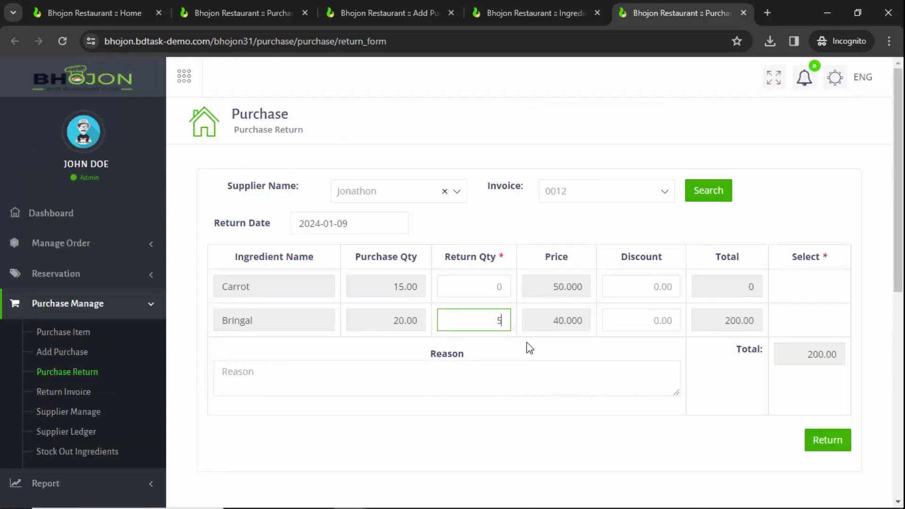
{"action": "key", "text": "Tab"}
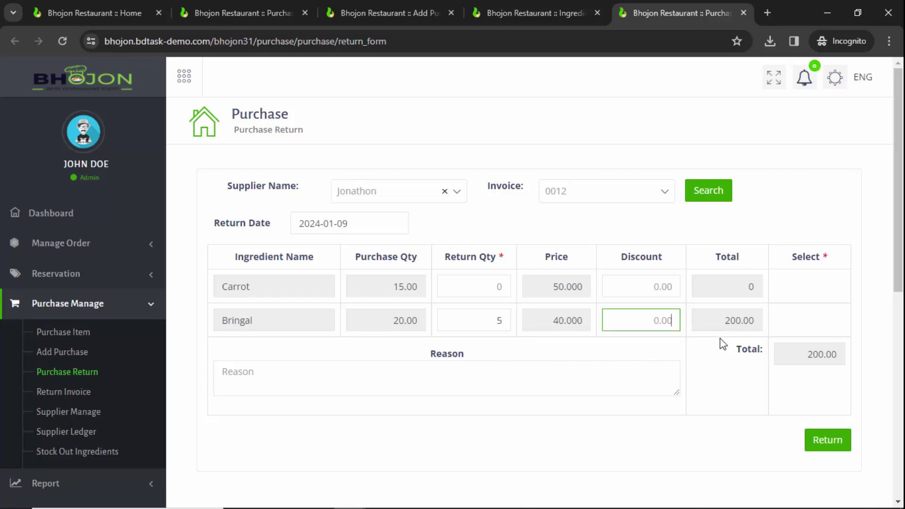
{"action": "left_click", "coordinate": [692, 362]}
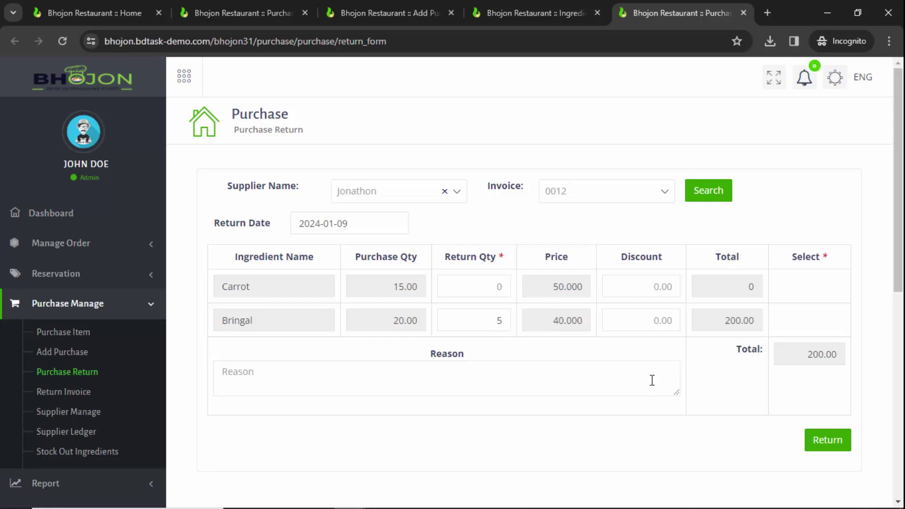
{"action": "left_click", "coordinate": [828, 442]}
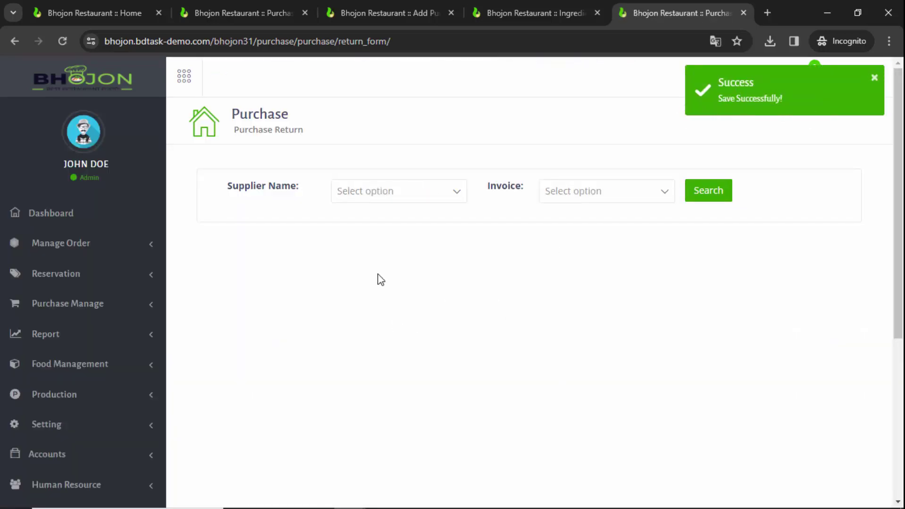
Open the Return Invoice list in a new tab from the Add Purchase page
{"action": "left_click", "coordinate": [391, 9]}
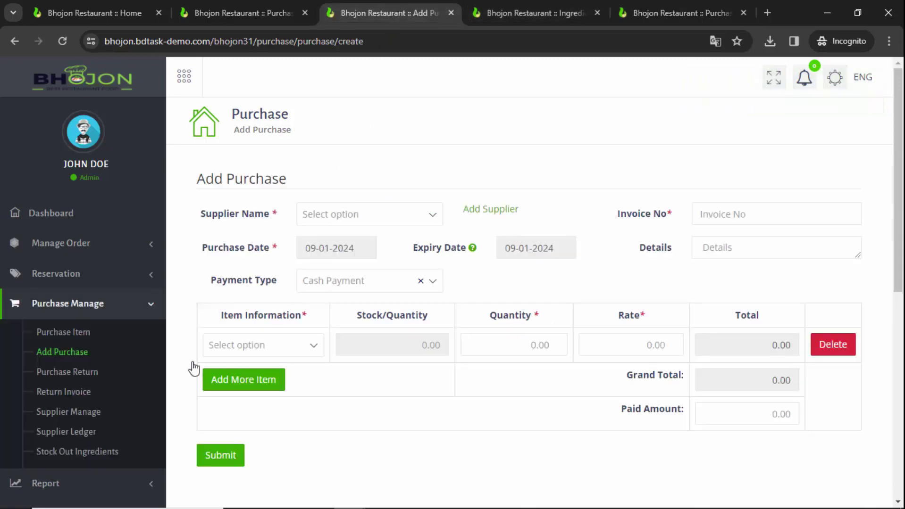
{"action": "right_click", "coordinate": [76, 394]}
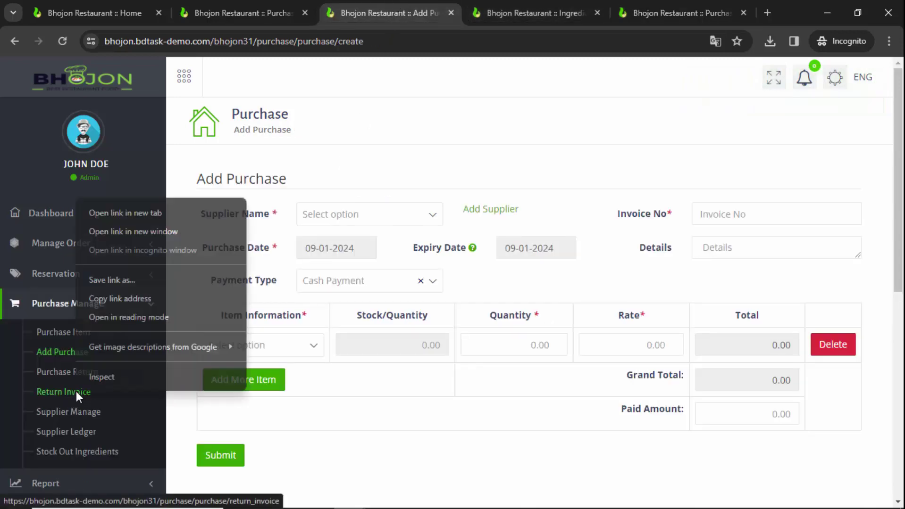
{"action": "left_click", "coordinate": [164, 215]}
{"action": "left_click", "coordinate": [660, 13]}
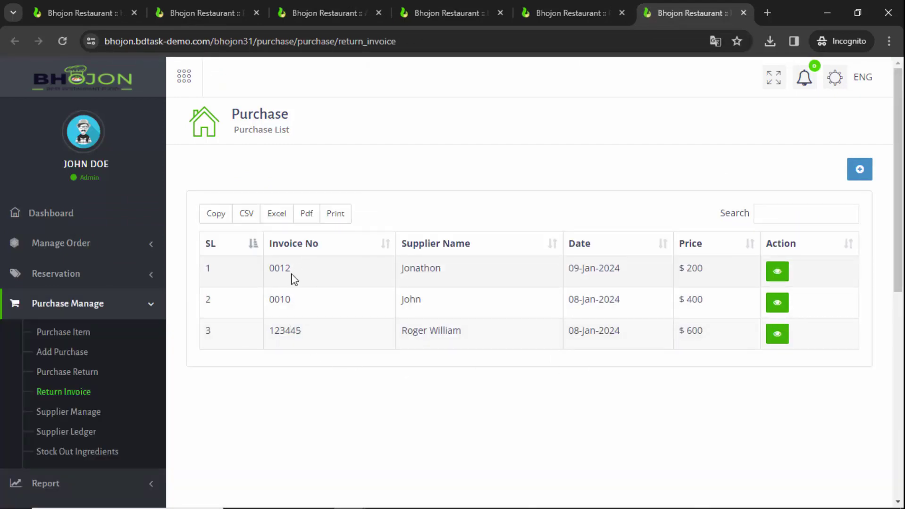
Check invoice 0012's supplier, 09-Jan-2024 date and $200 return; open Stock Out Ingredients in background
{"action": "left_click_drag", "start_coordinate": [440, 268], "coordinate": [397, 270]}
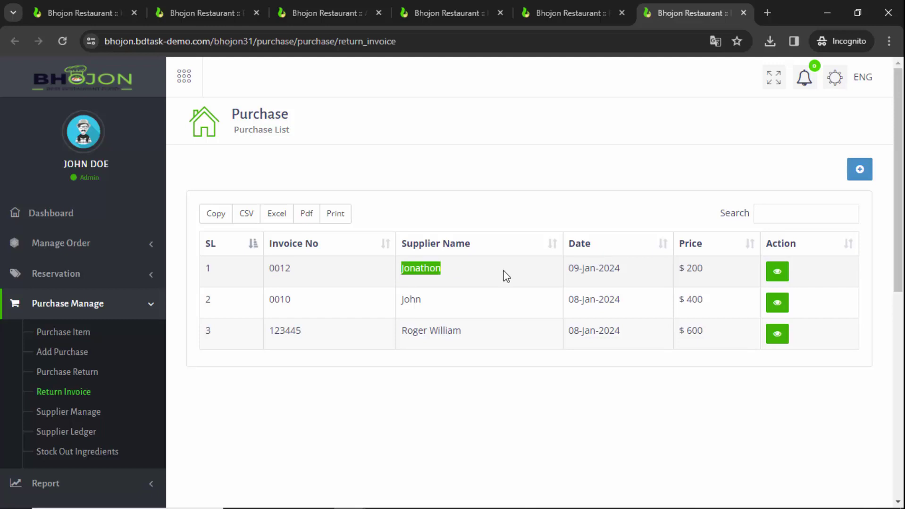
{"action": "left_click_drag", "start_coordinate": [715, 272], "coordinate": [555, 277]}
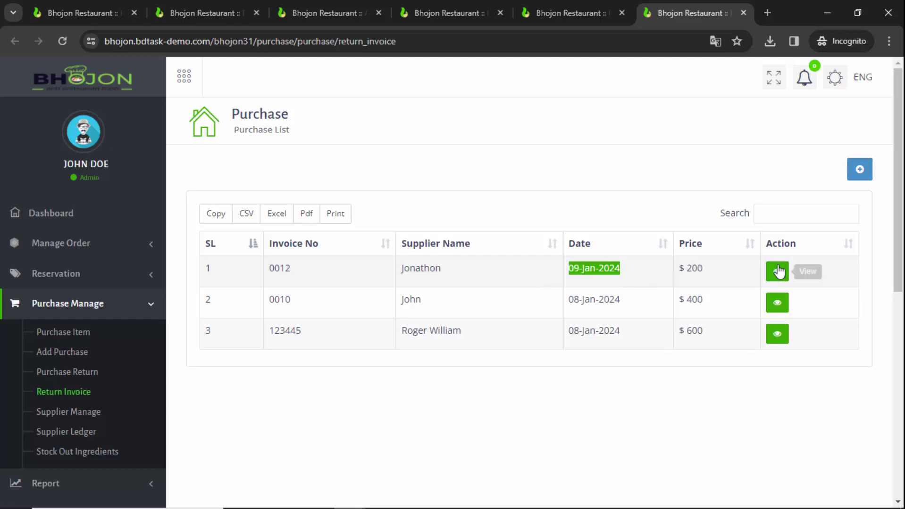
{"action": "left_click_drag", "start_coordinate": [704, 274], "coordinate": [677, 271]}
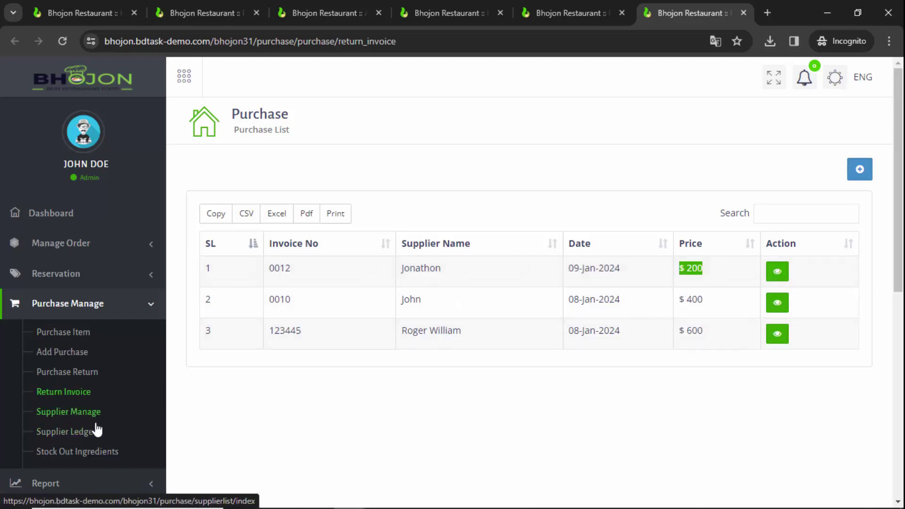
{"action": "scroll", "coordinate": [207, 415], "scroll_direction": "down", "scroll_amount": 1}
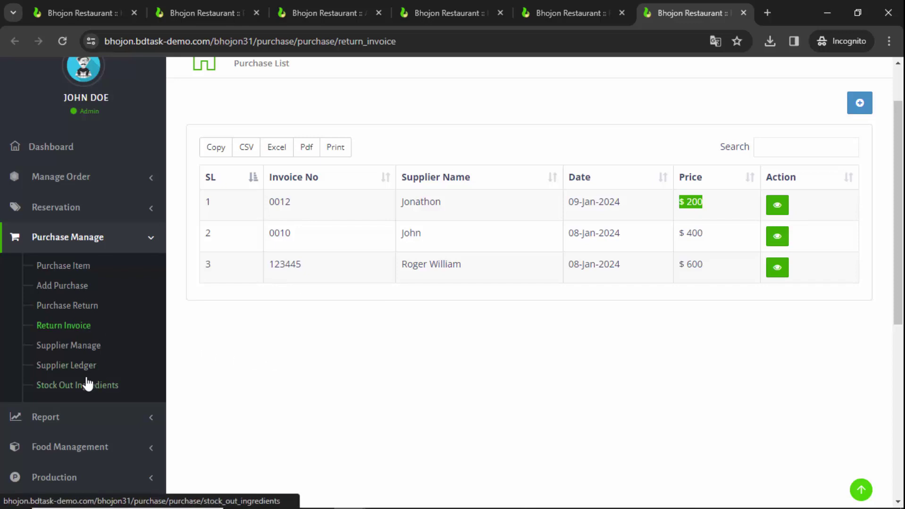
{"action": "middle_click", "coordinate": [101, 385]}
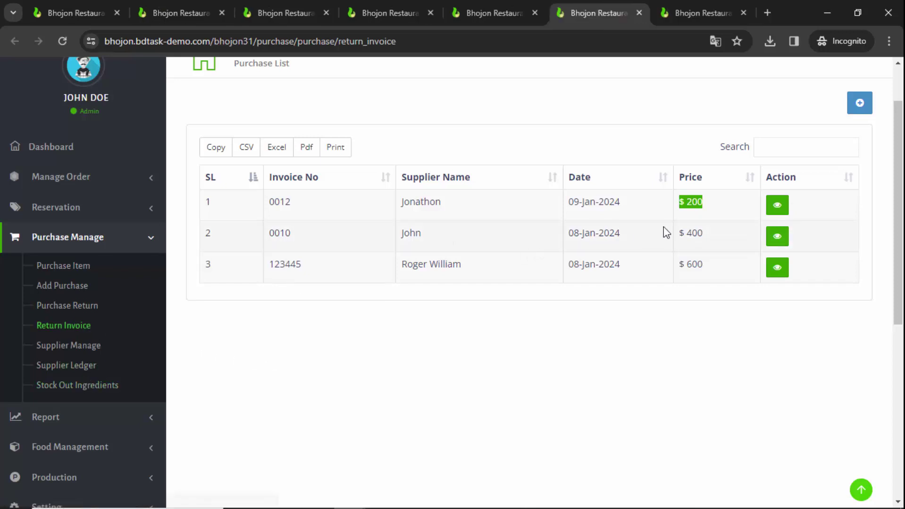
View return invoice 0012 and check its date, 5 kg Bringal at 40, and 200 total
{"action": "left_click", "coordinate": [777, 206]}
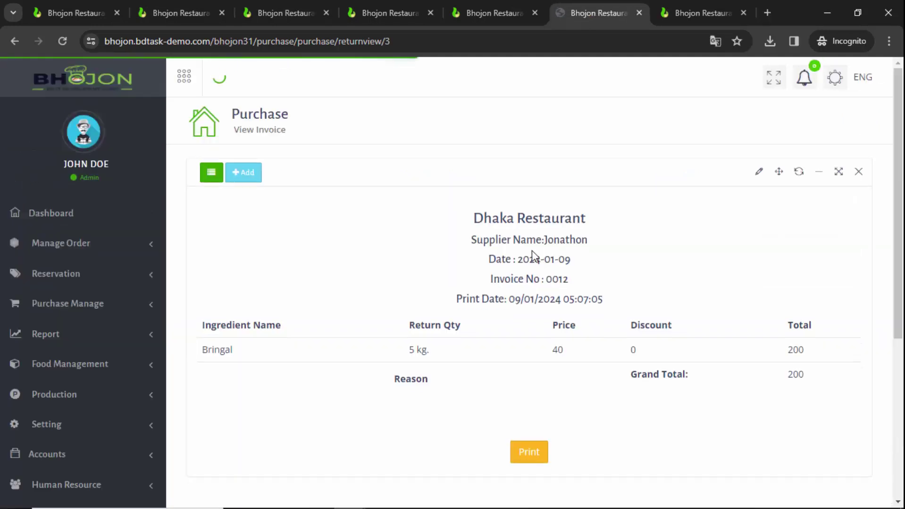
{"action": "triple_click", "coordinate": [519, 222]}
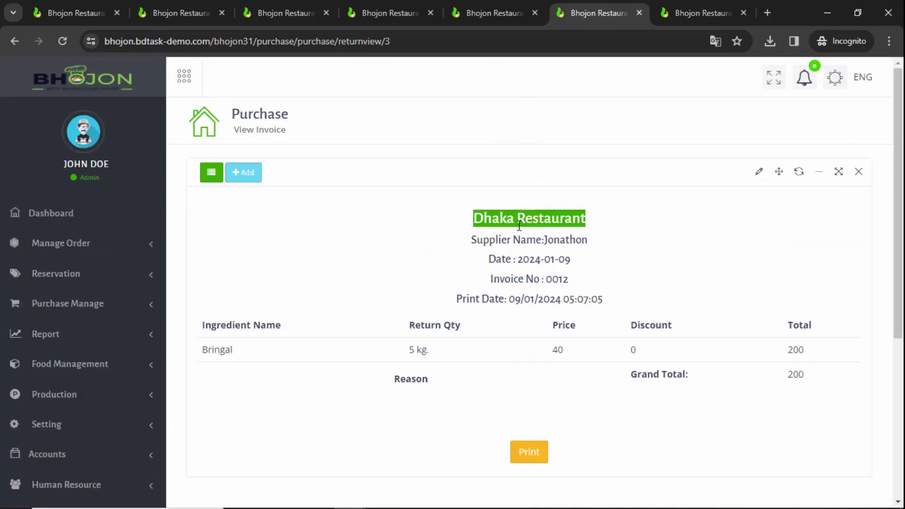
{"action": "left_click_drag", "start_coordinate": [485, 238], "coordinate": [573, 260]}
{"action": "scroll", "coordinate": [543, 259], "scroll_direction": "down", "scroll_amount": 1}
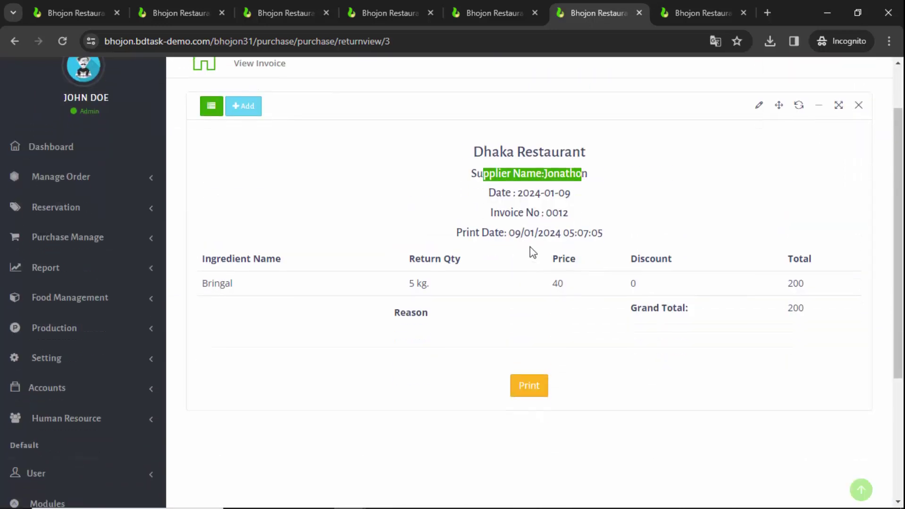
{"action": "left_click_drag", "start_coordinate": [524, 195], "coordinate": [604, 218]}
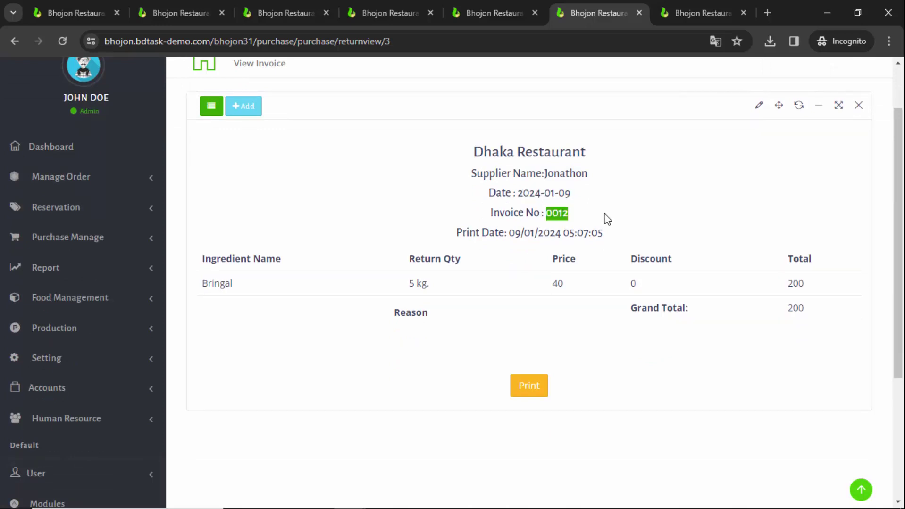
{"action": "left_click", "coordinate": [231, 284]}
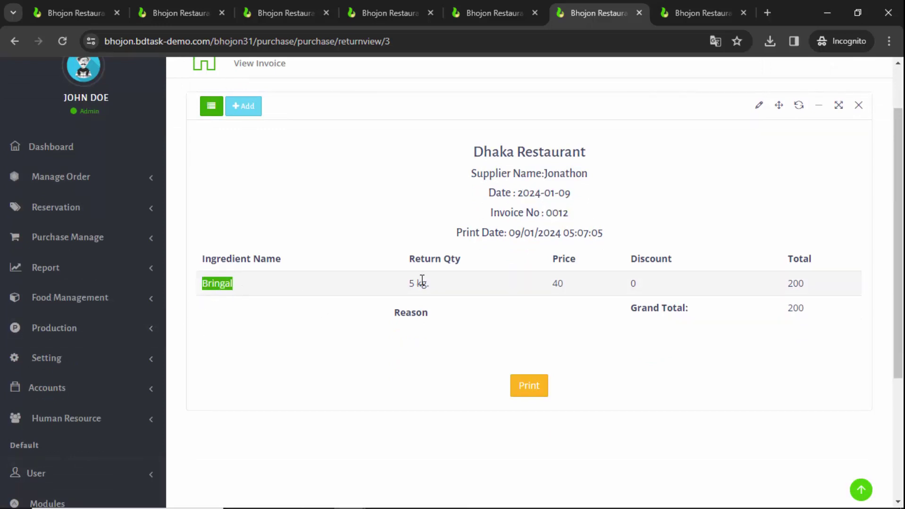
{"action": "left_click_drag", "start_coordinate": [433, 284], "coordinate": [390, 297]}
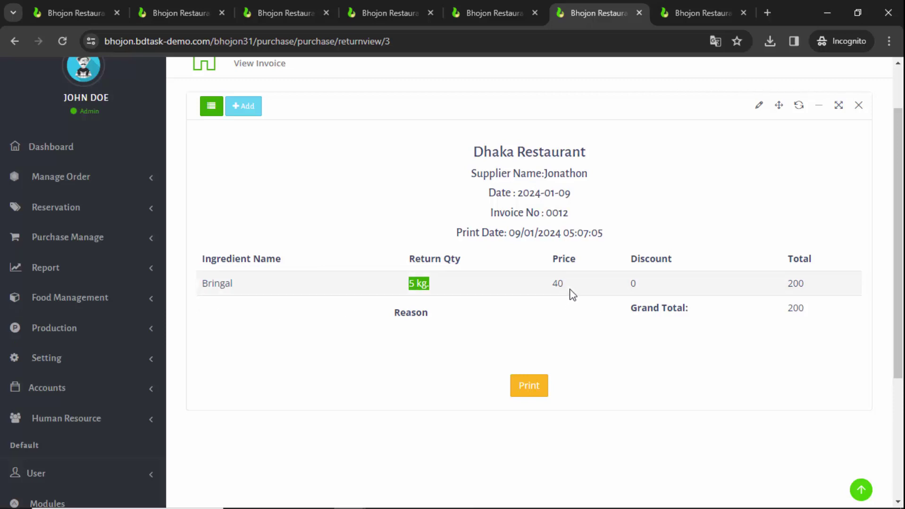
{"action": "left_click_drag", "start_coordinate": [570, 286], "coordinate": [531, 290]}
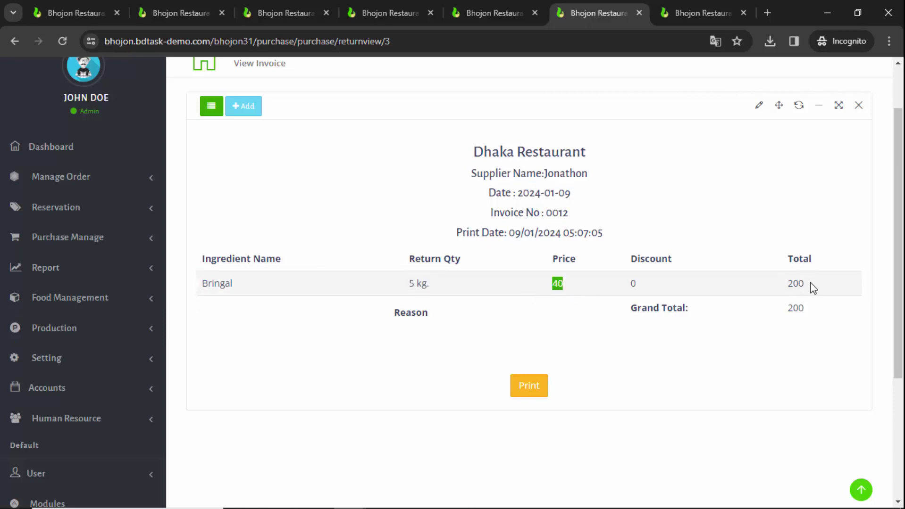
{"action": "left_click_drag", "start_coordinate": [812, 287], "coordinate": [785, 291]}
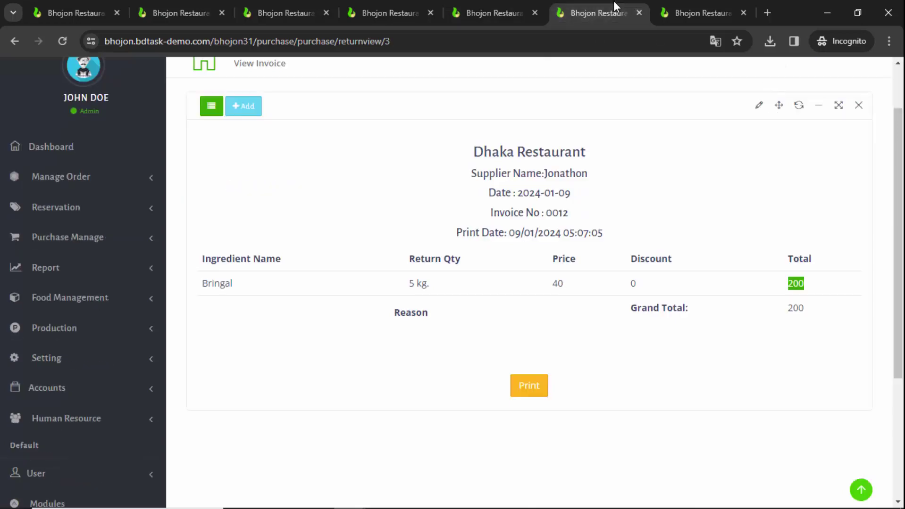
Generate the Supplier Ledger report for 2024-01-09, which returns no entries
{"action": "left_click", "coordinate": [698, 10]}
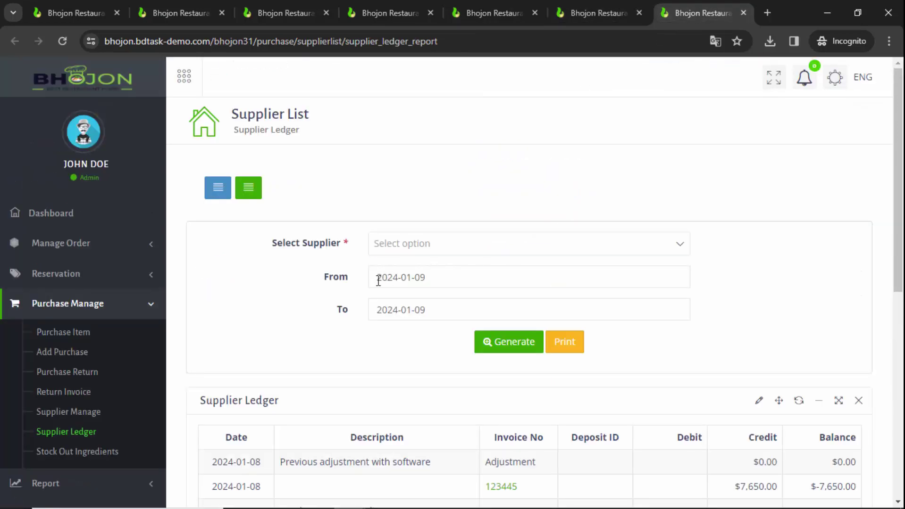
{"action": "scroll", "coordinate": [296, 324], "scroll_direction": "down", "scroll_amount": 2}
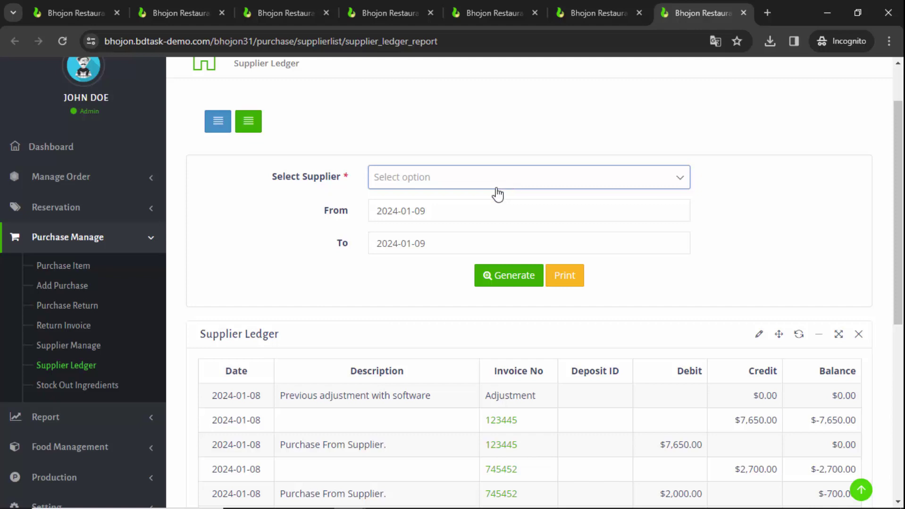
{"action": "scroll", "coordinate": [495, 196], "scroll_direction": "down", "scroll_amount": 4}
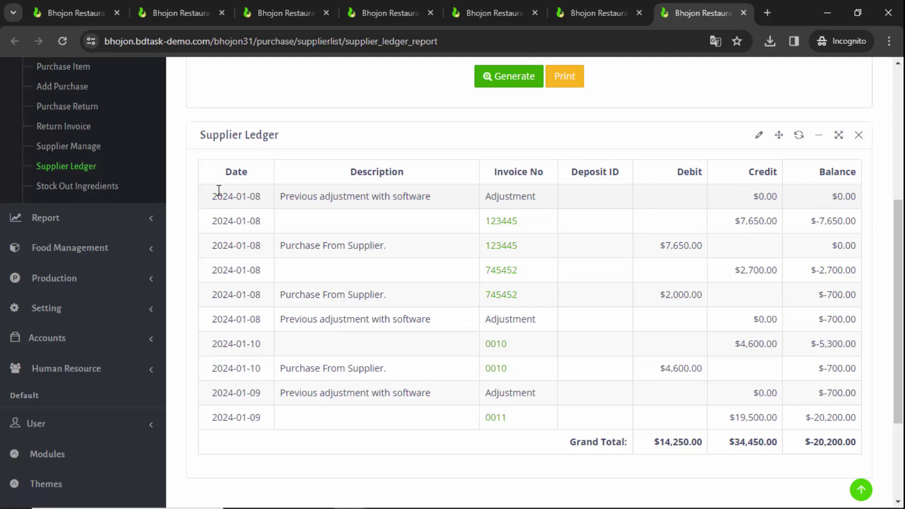
{"action": "left_click", "coordinate": [66, 42]}
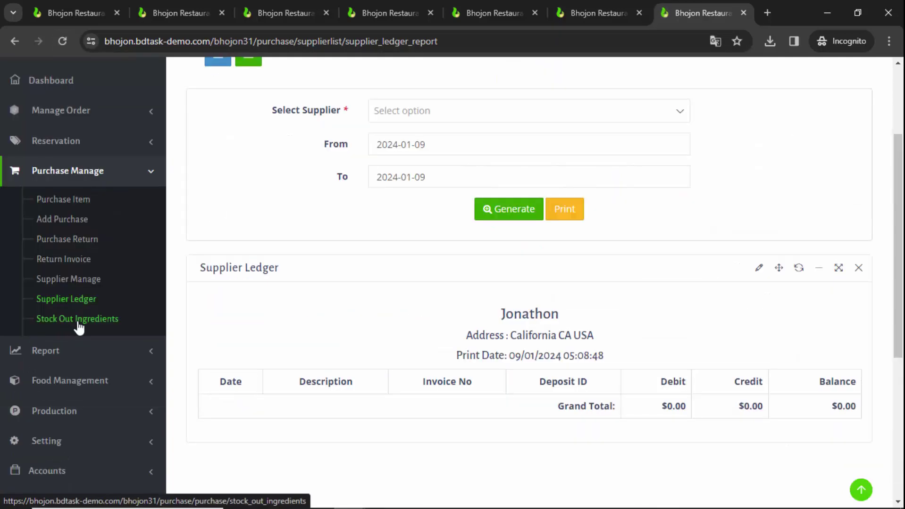
{"action": "right_click", "coordinate": [76, 324]}
Open Stock Out Ingredients in a new tab and check Ginger's stock of 0.00
{"action": "left_click", "coordinate": [154, 136]}
{"action": "left_click", "coordinate": [690, 12]}
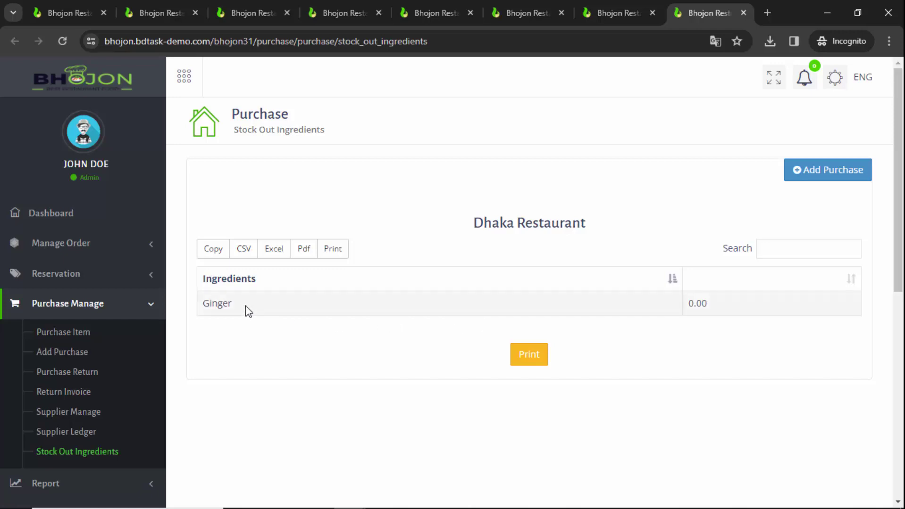
{"action": "double_click", "coordinate": [692, 304]}
Open a blank Add Purchase form from the Stock Out Ingredients page
{"action": "left_click", "coordinate": [849, 182]}
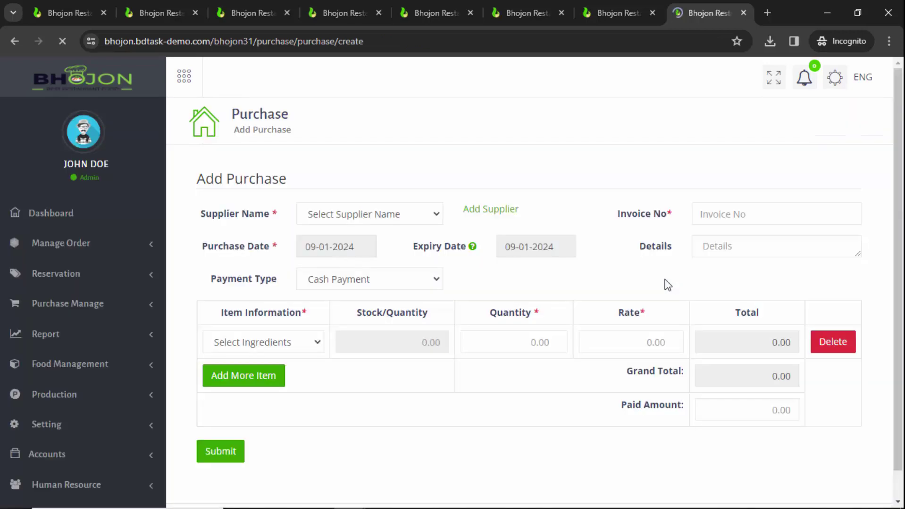